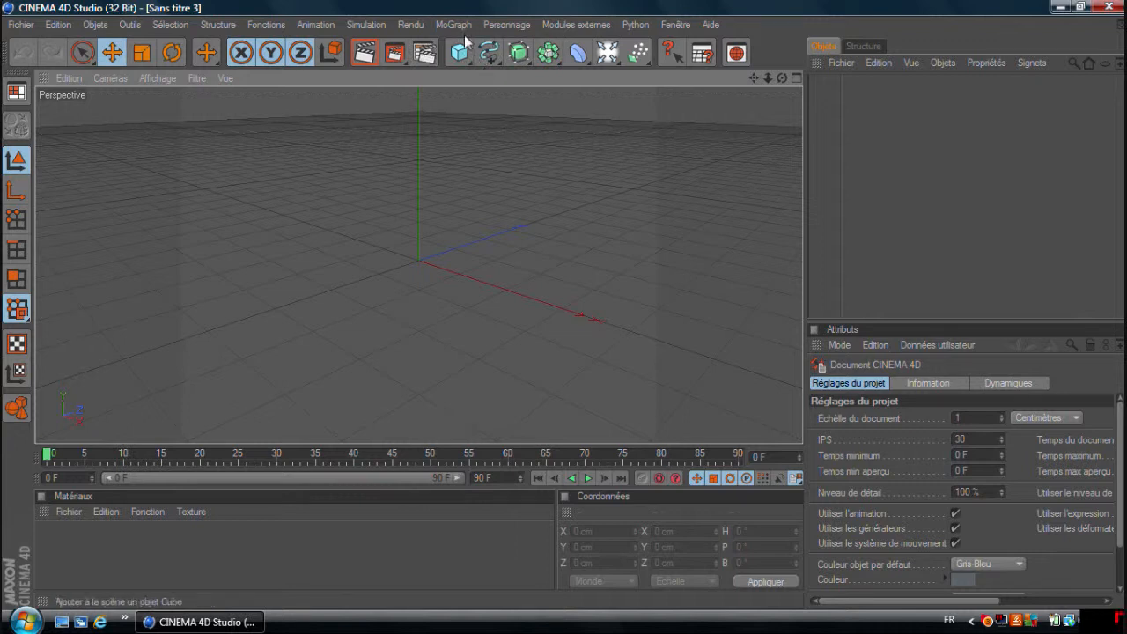
pyautogui.click(459, 28)
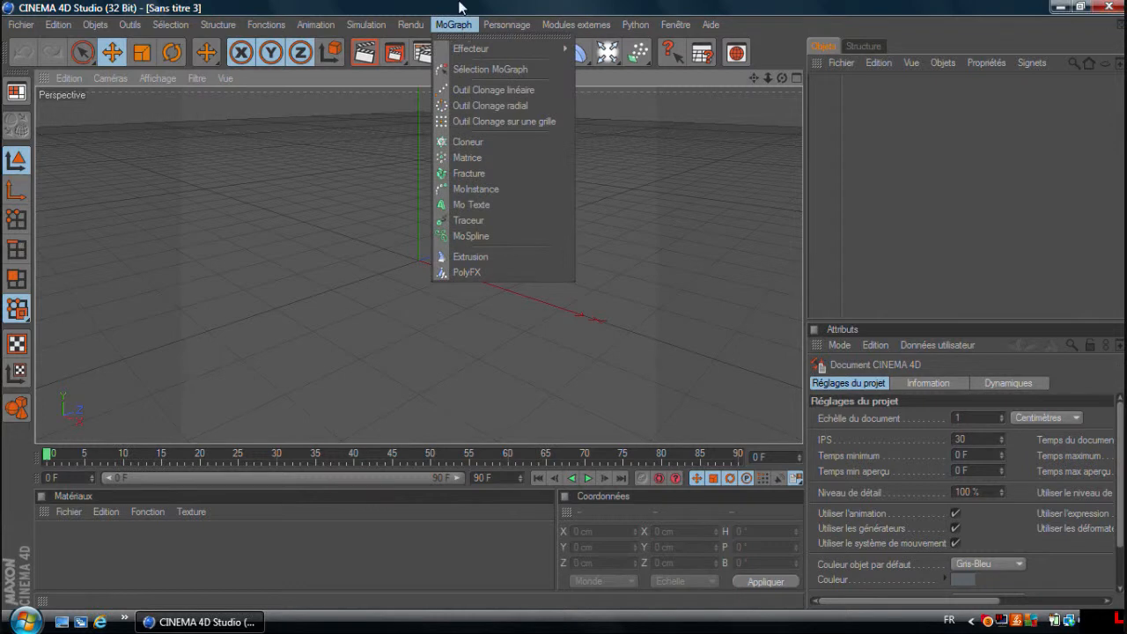
pyautogui.click(465, 7)
# Set the render output to the Film/Vidéo preset HDV/HDTV 720 29.97 and close the render settings.
pyautogui.click(426, 63)
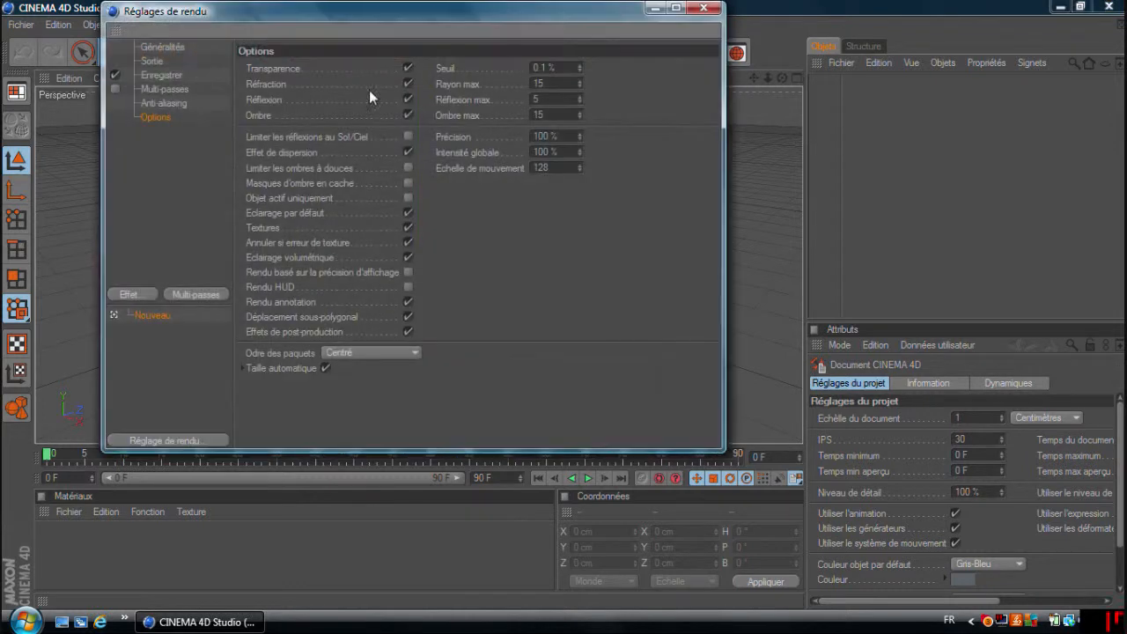
pyautogui.click(654, 9)
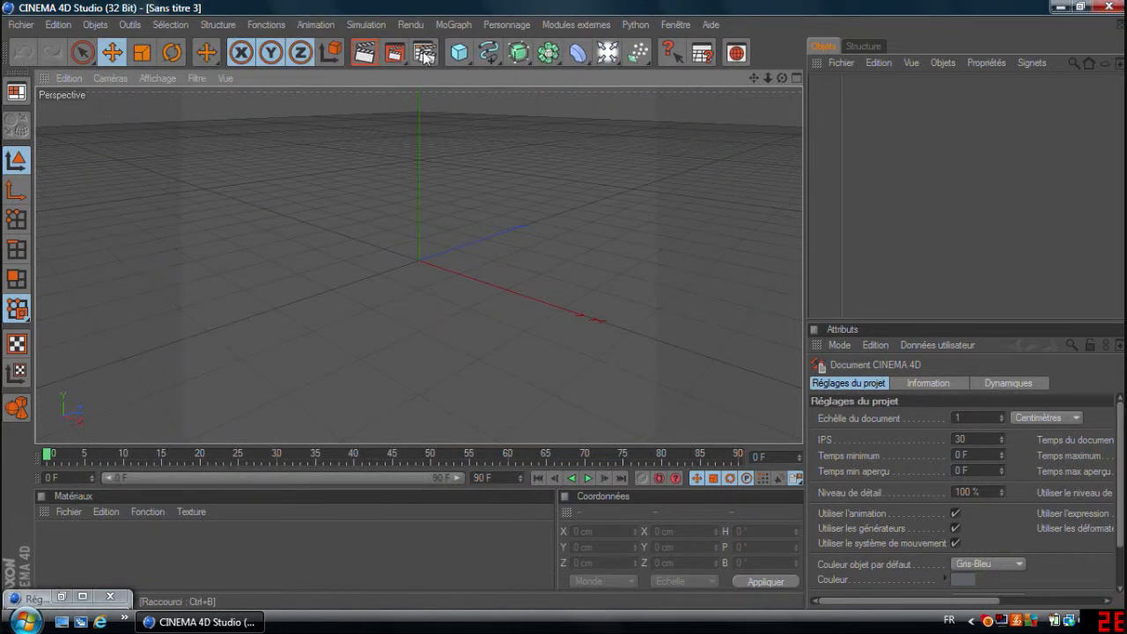
pyautogui.click(85, 602)
pyautogui.click(1078, 9)
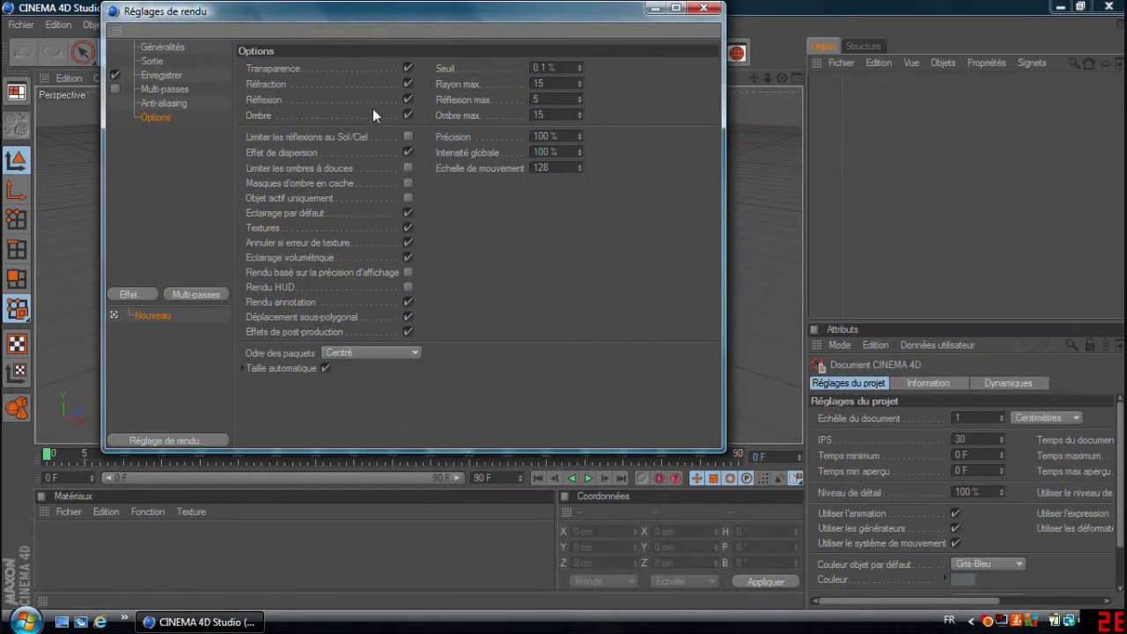
pyautogui.click(155, 59)
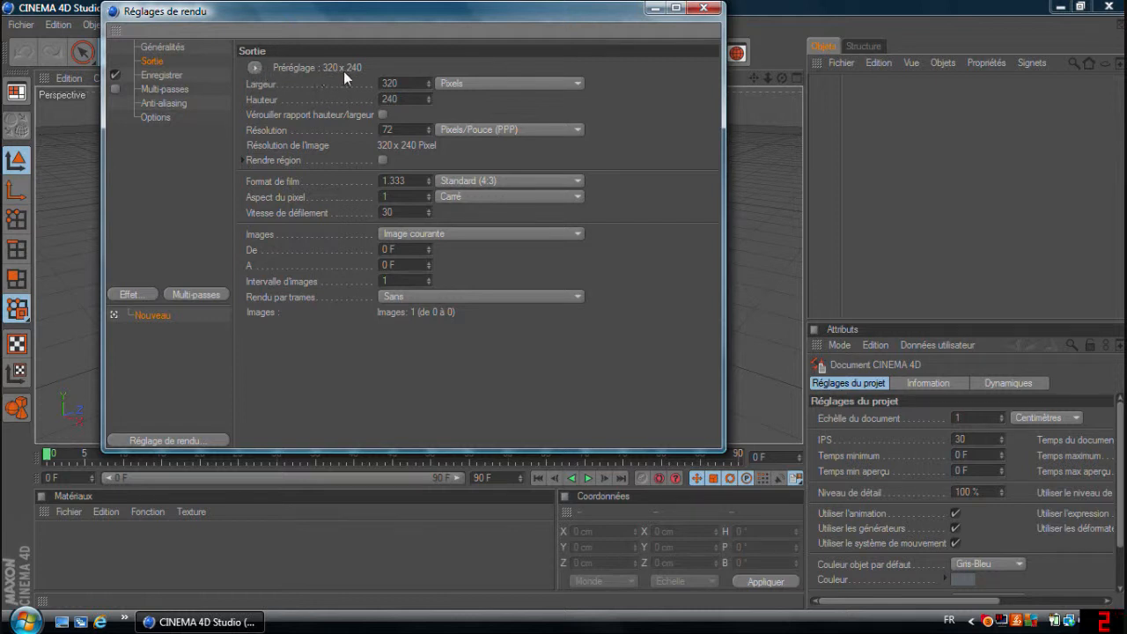
pyautogui.click(254, 68)
pyautogui.moveTo(299, 116)
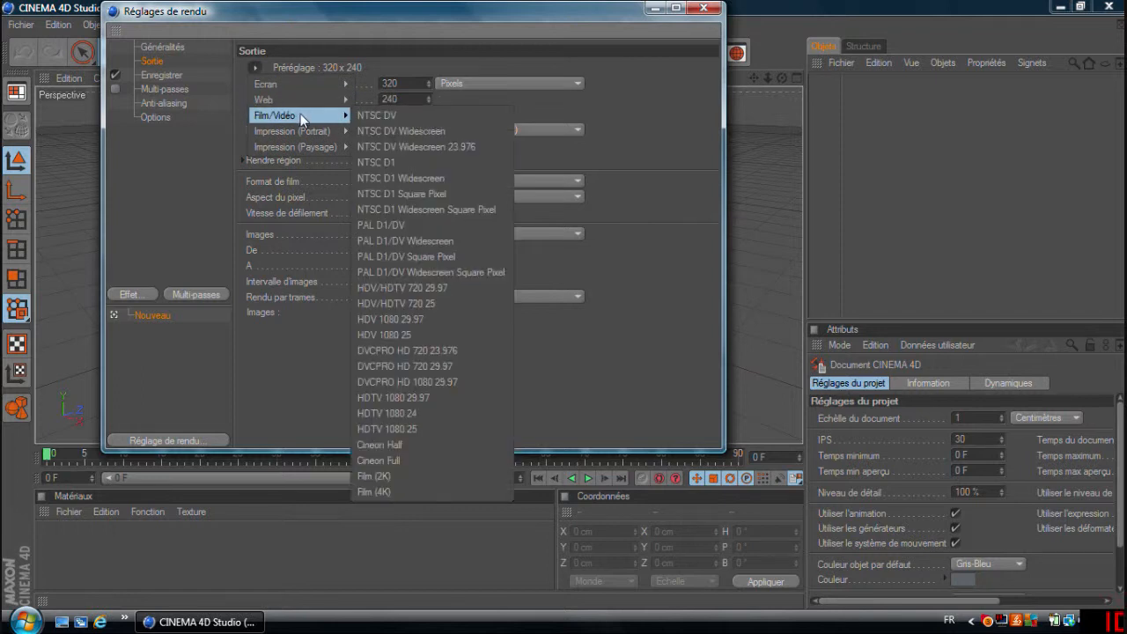
pyautogui.click(471, 286)
pyautogui.click(172, 75)
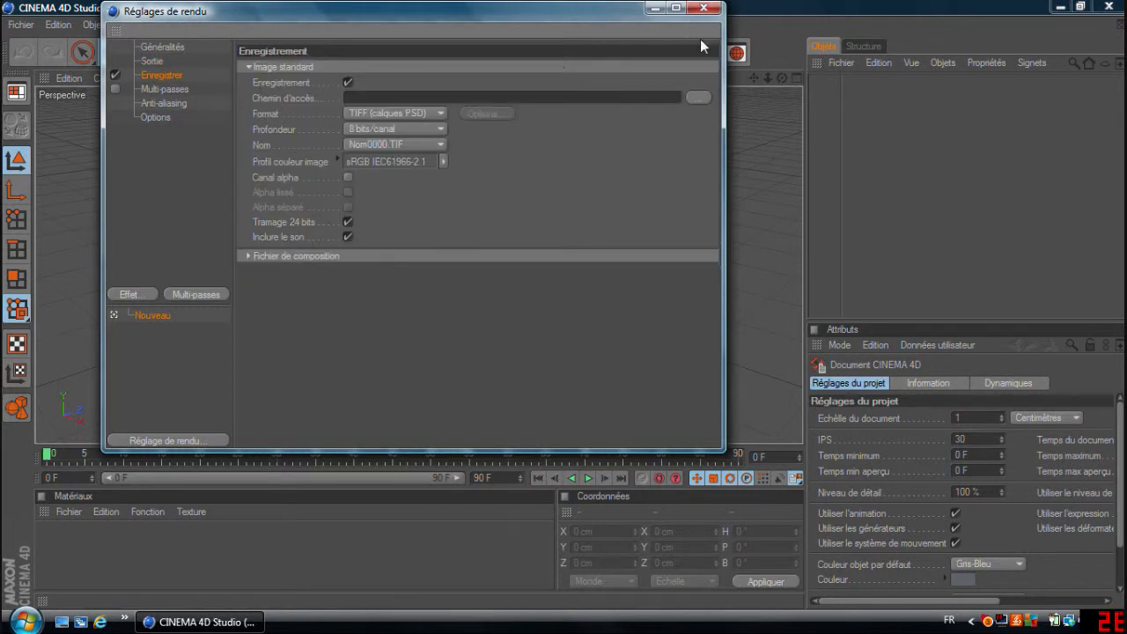
pyautogui.click(704, 8)
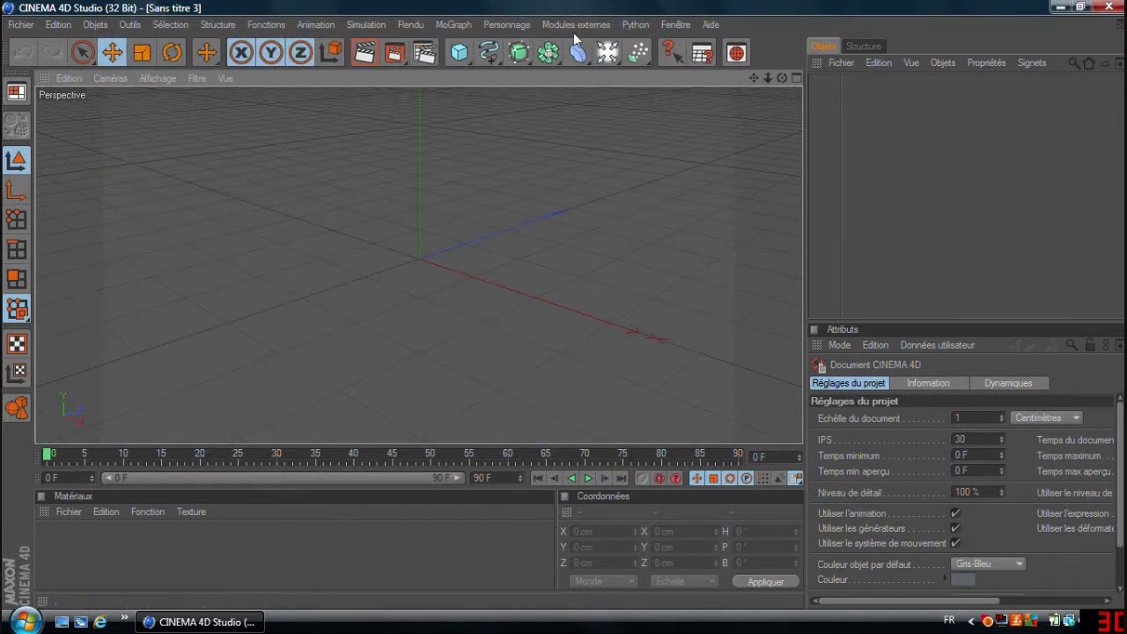
# Add a Mo Texte object to the scene and set its depth to 80.
pyautogui.click(454, 24)
pyautogui.click(487, 205)
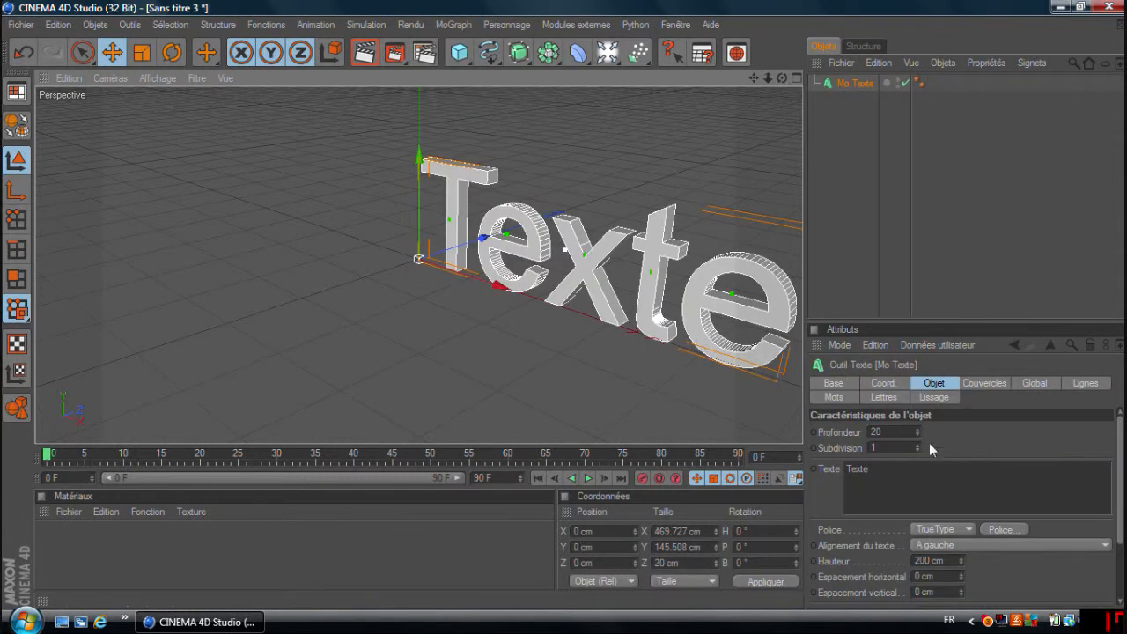
pyautogui.moveTo(780, 78); pyautogui.dragTo(594, 80)
pyautogui.moveTo(782, 79); pyautogui.dragTo(782, 110)
pyautogui.click(879, 432)
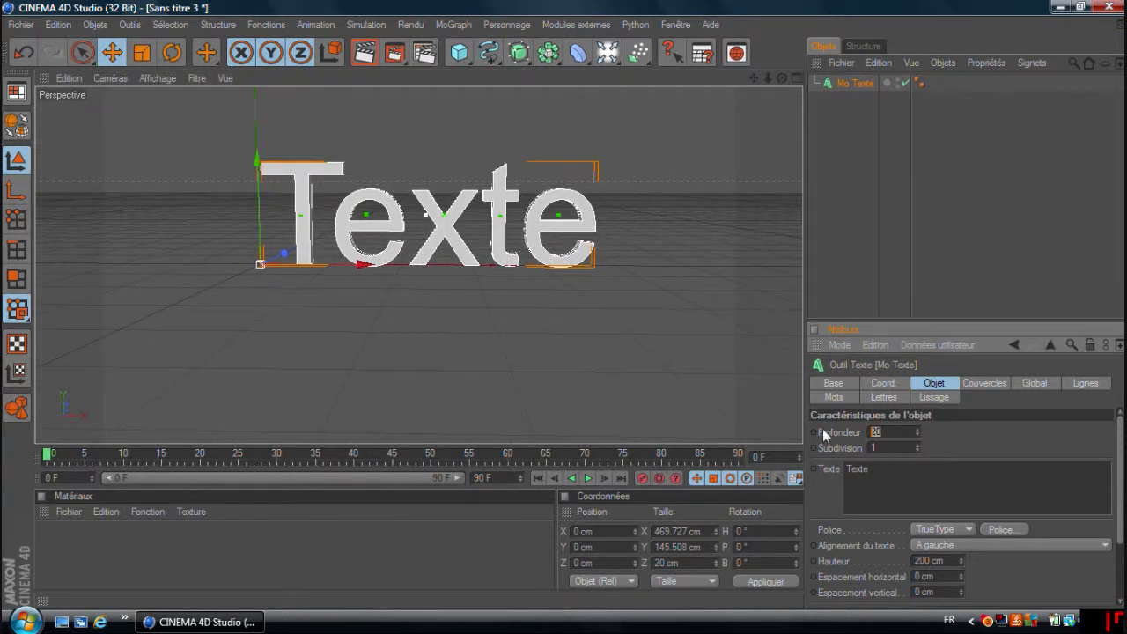
pyautogui.write('80')
# Replace the object's text with "Ferer" and set its font to In for The Kill [caps].
pyautogui.press('Tab')
pyautogui.press('BackSpace')
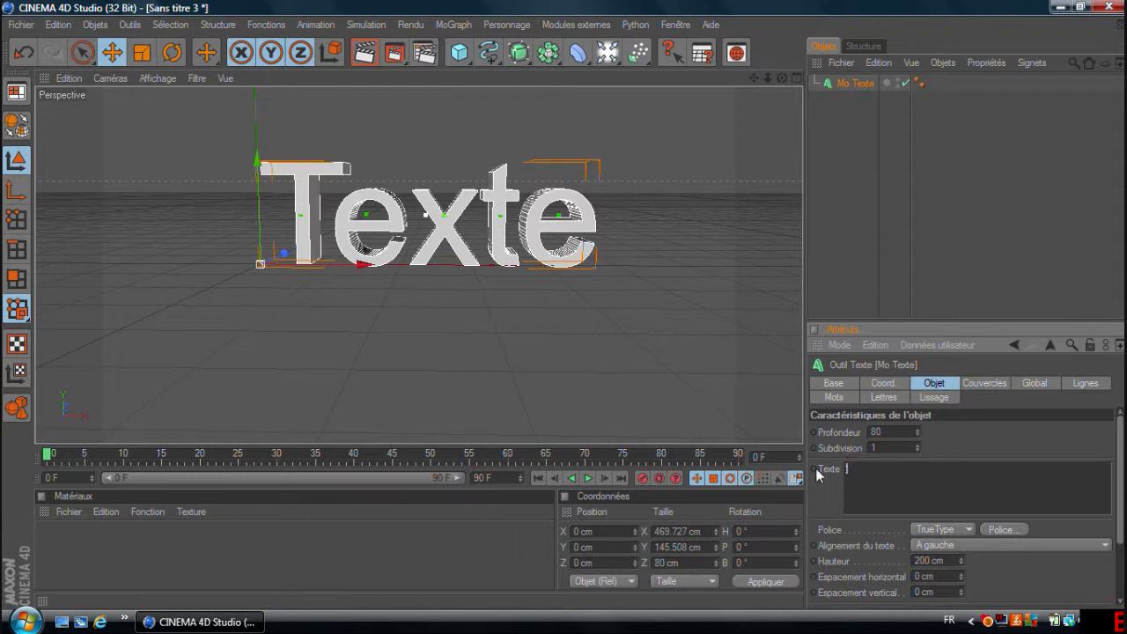
pyautogui.click(1001, 529)
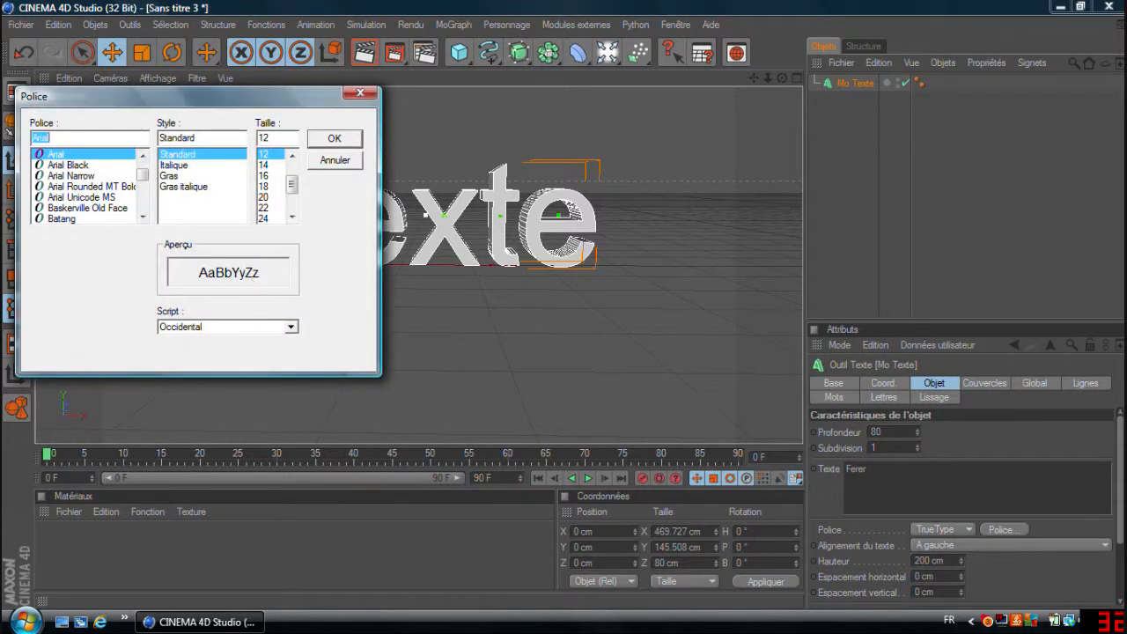
pyautogui.write('I')
pyautogui.click(116, 176)
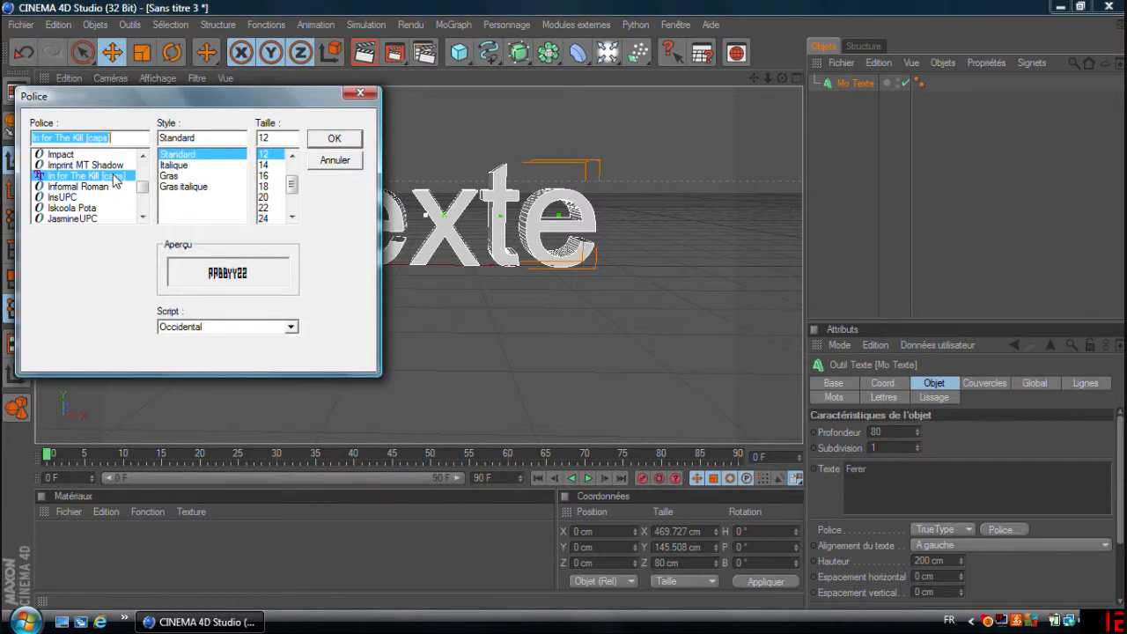
pyautogui.click(333, 141)
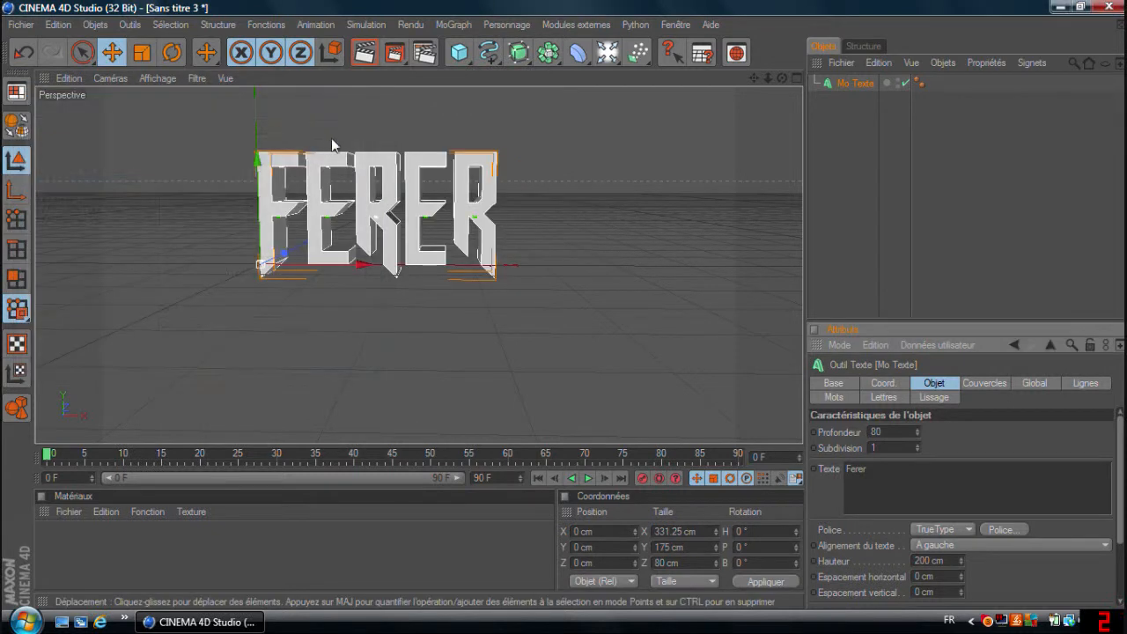
# Move the text along X to about 71.5 cm, then duplicate it in place and select the copy.
pyautogui.moveTo(357, 264); pyautogui.dragTo(408, 264)
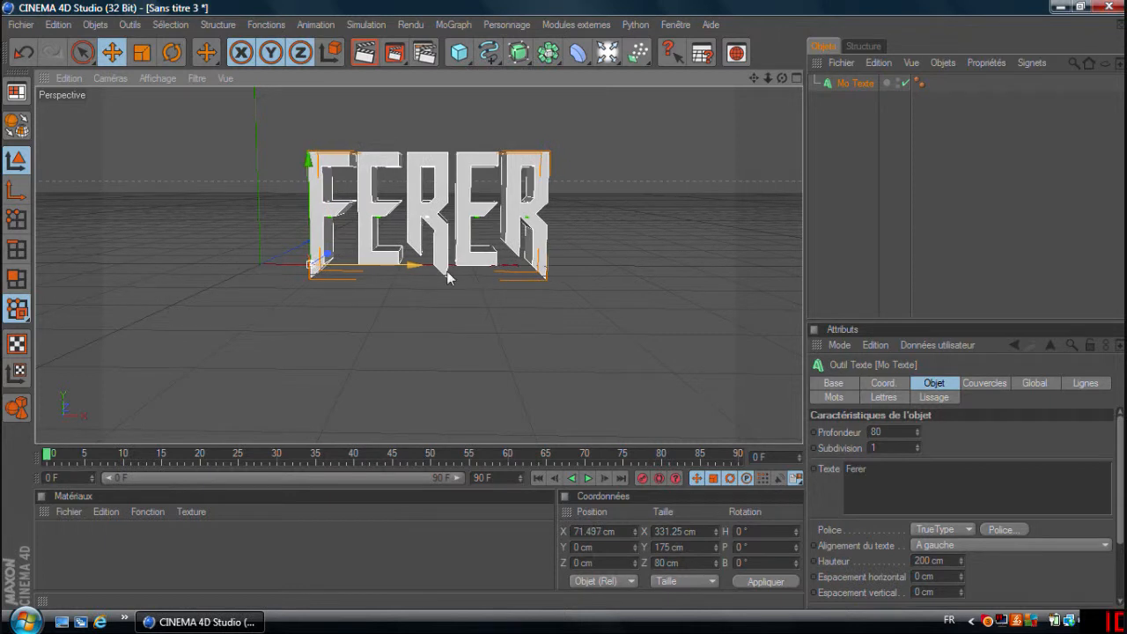
pyautogui.hotkey('ctrl', 'c')
pyautogui.hotkey('ctrl', 'v')
pyautogui.click(860, 83)
pyautogui.click(858, 101)
pyautogui.click(859, 86)
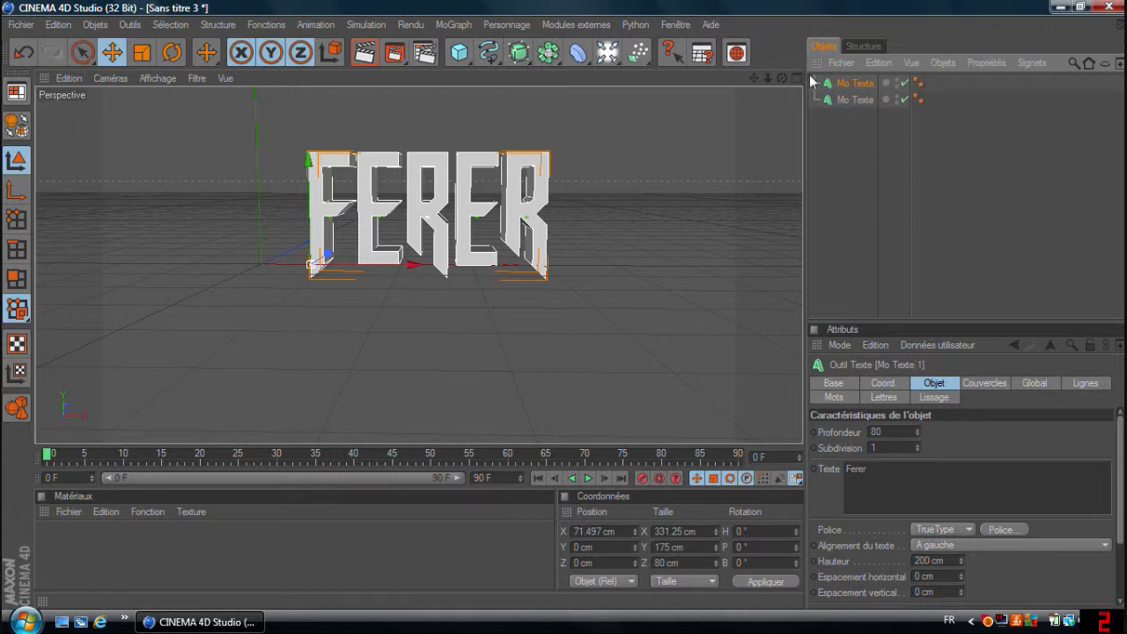
# Set the copied text's depth to 40 and move it along Z to about 20.8 cm, centred within the original's thickness.
pyautogui.moveTo(782, 77); pyautogui.dragTo(252, 220)
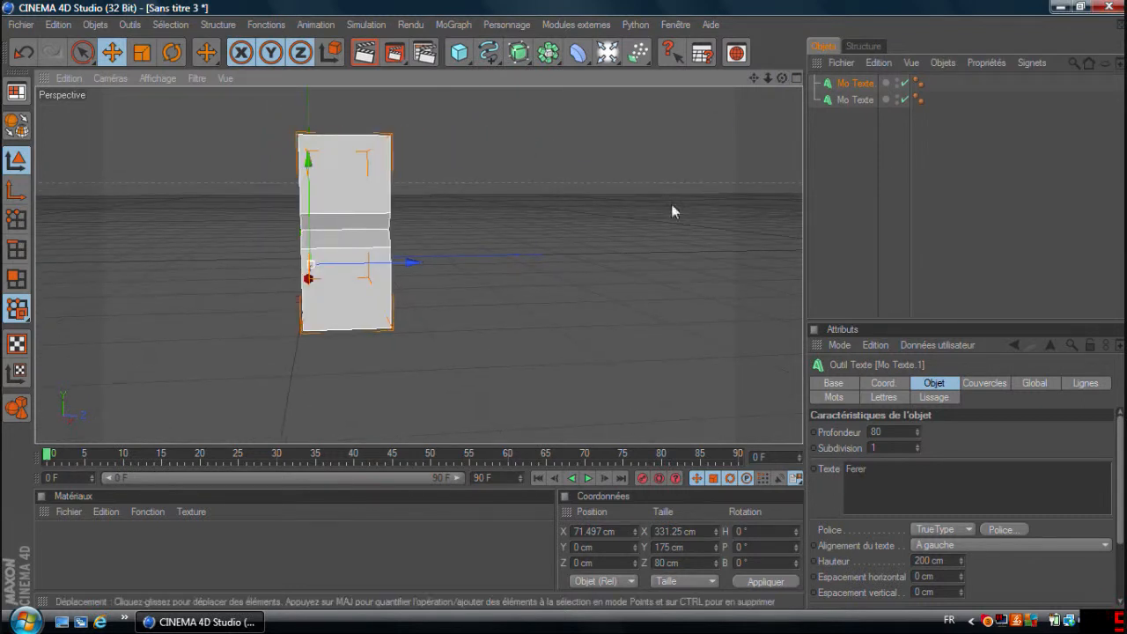
pyautogui.click(881, 432)
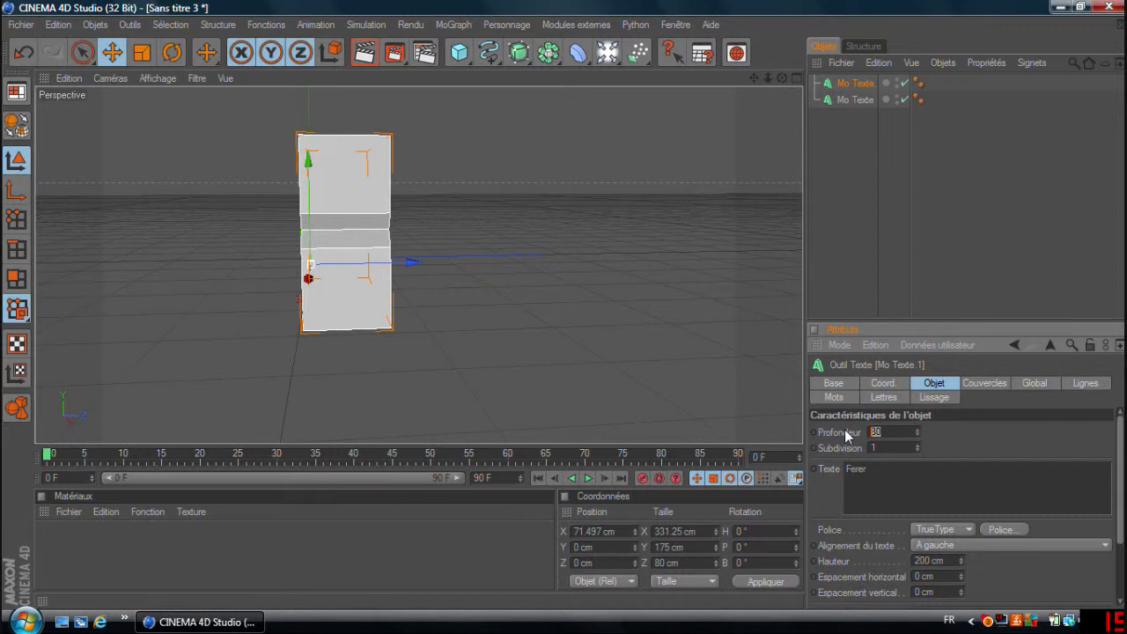
pyautogui.press('Return')
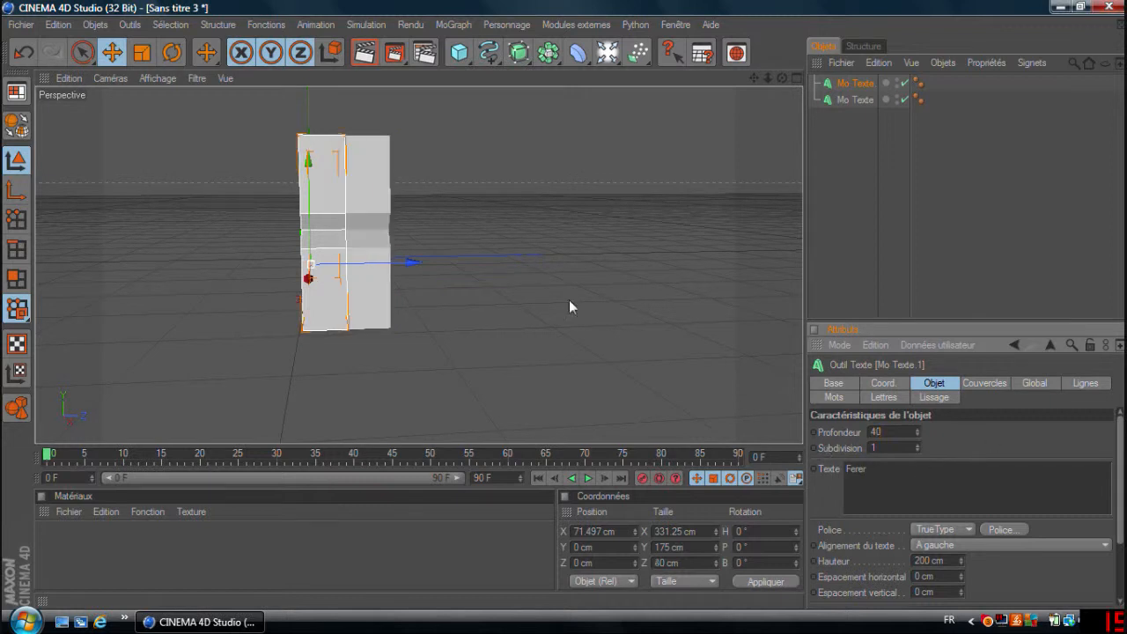
pyautogui.moveTo(384, 264); pyautogui.dragTo(409, 263)
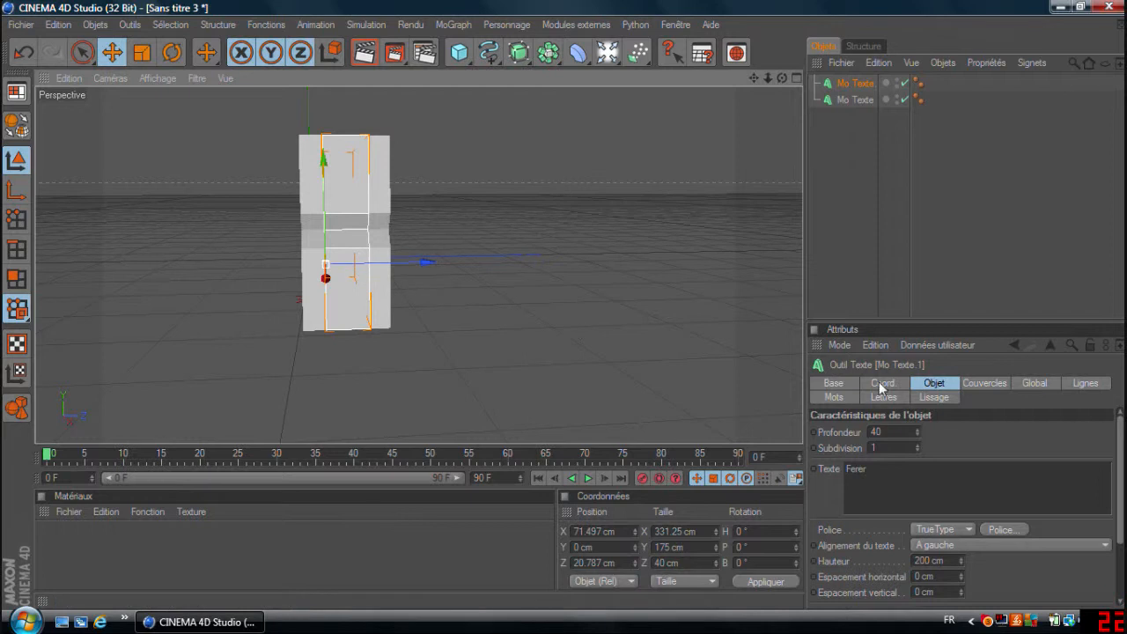
# Set both the start and end caps of the copied text to Couvercle et biseau.
pyautogui.click(981, 380)
pyautogui.click(1013, 432)
pyautogui.click(1013, 431)
pyautogui.click(988, 430)
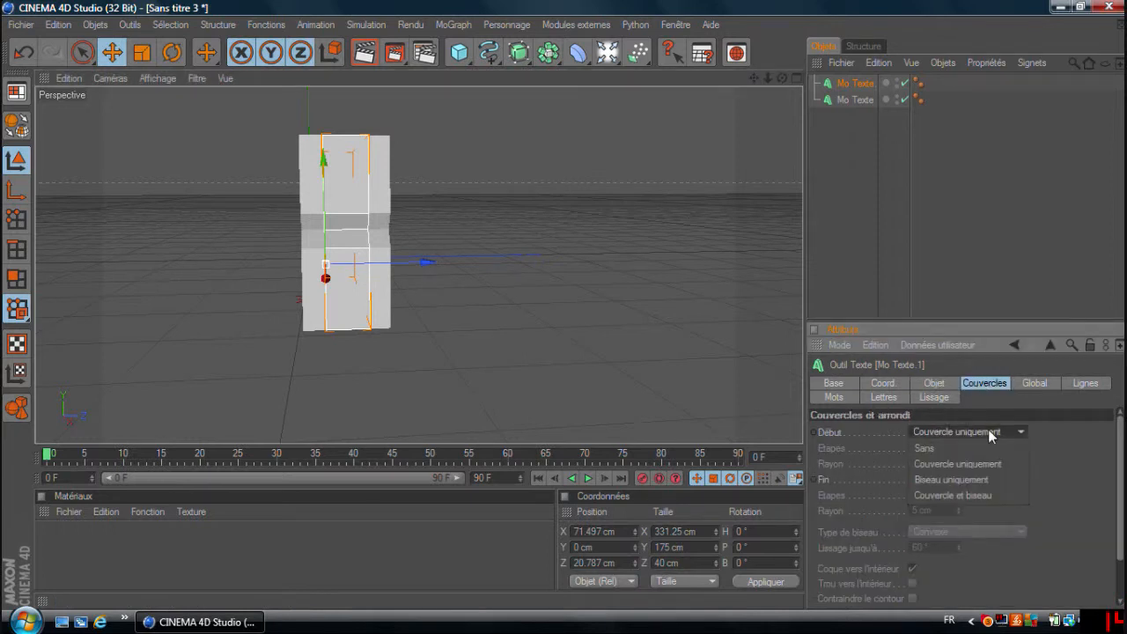
pyautogui.click(988, 495)
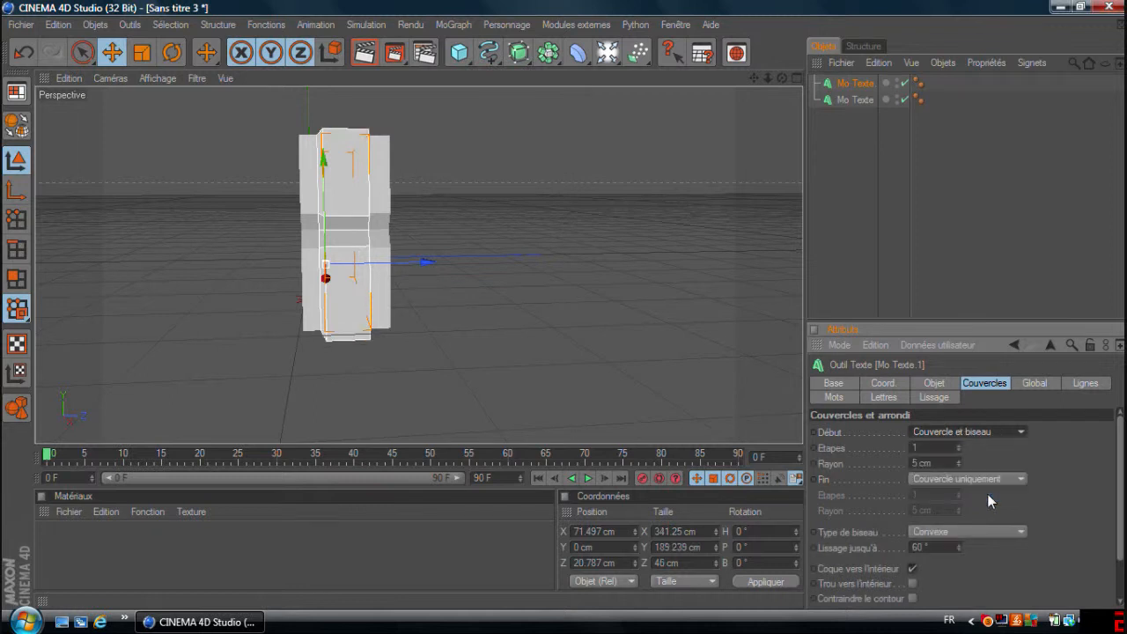
pyautogui.click(988, 480)
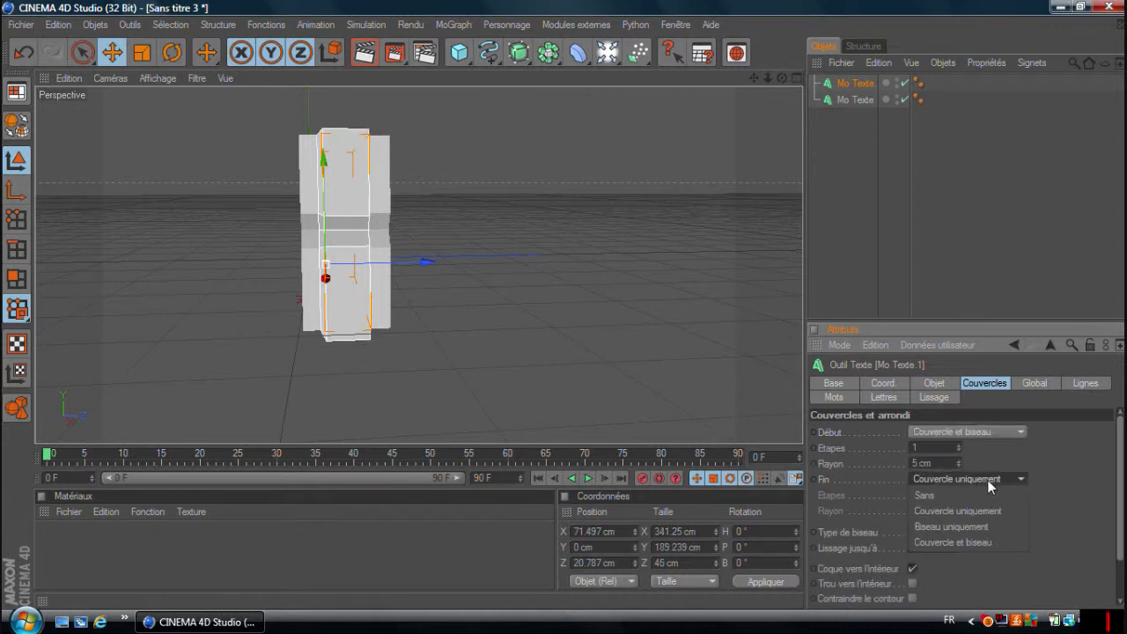
pyautogui.click(996, 543)
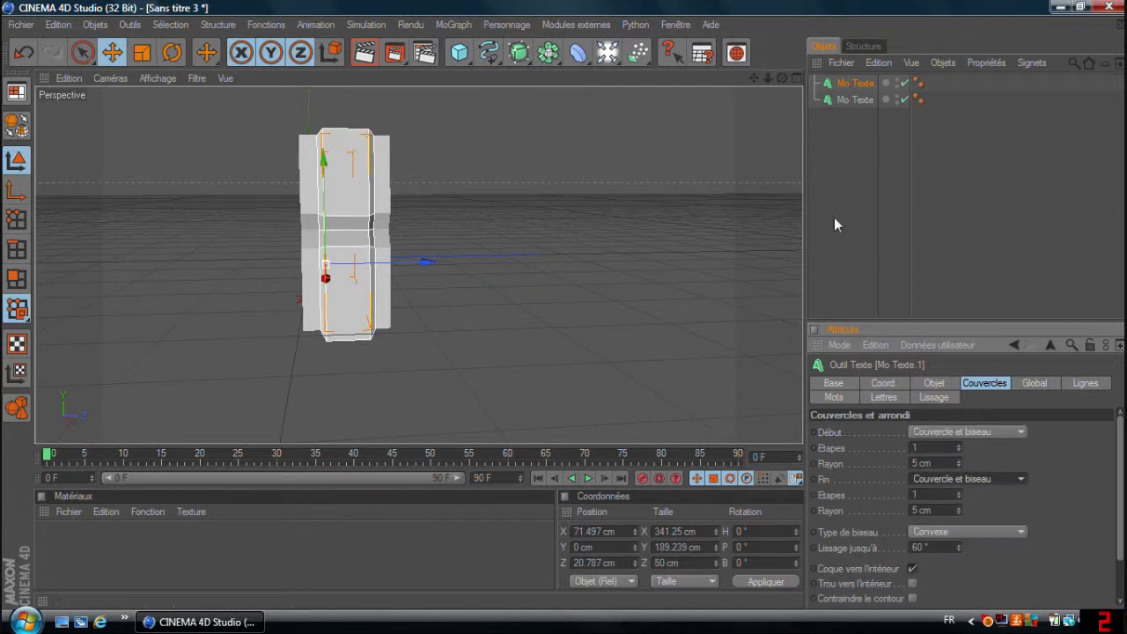
# Create a new material and set its Couleur channel to cyan, RGB 0, 221, 255.
pyautogui.moveTo(783, 78); pyautogui.dragTo(707, 53)
pyautogui.doubleClick(79, 561)
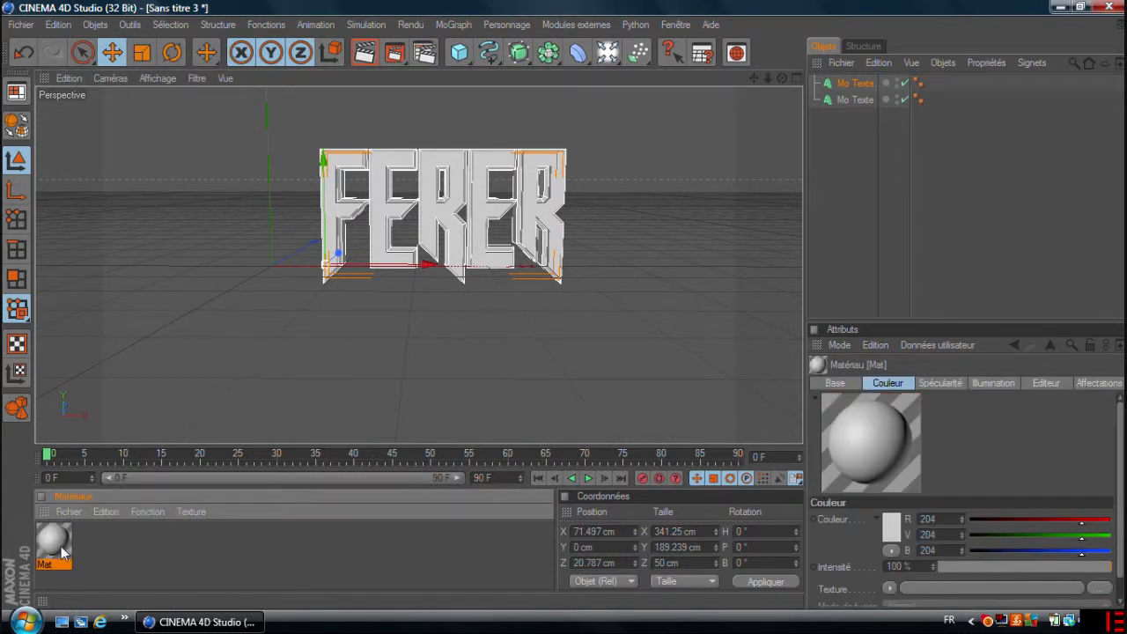
pyautogui.doubleClick(61, 552)
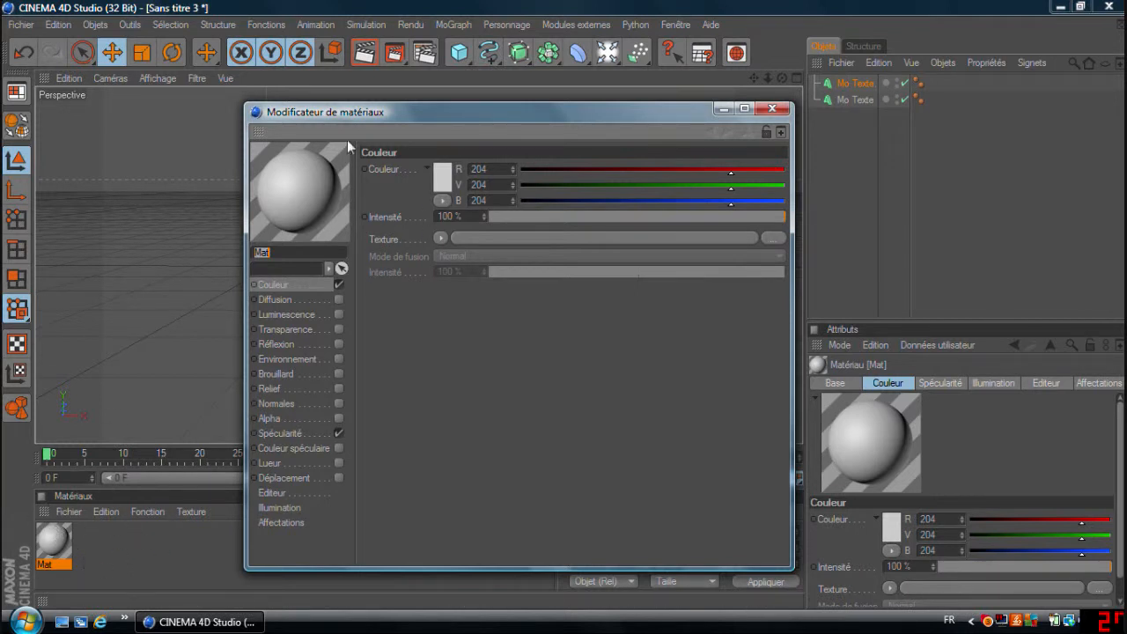
pyautogui.click(440, 181)
pyautogui.moveTo(440, 182); pyautogui.dragTo(443, 143)
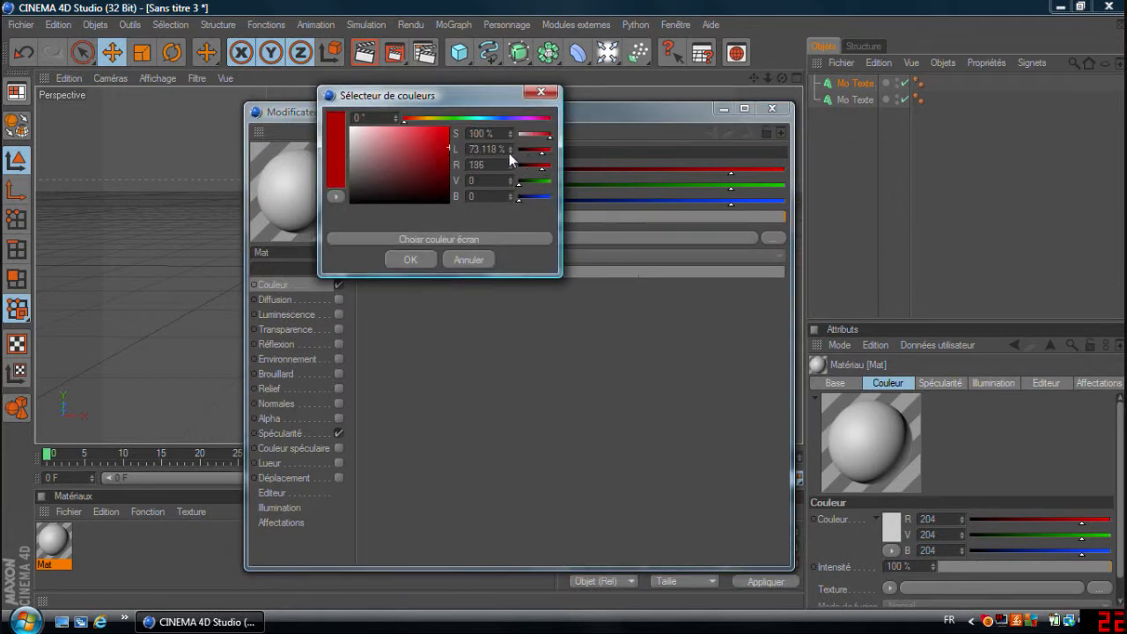
pyautogui.click(483, 118)
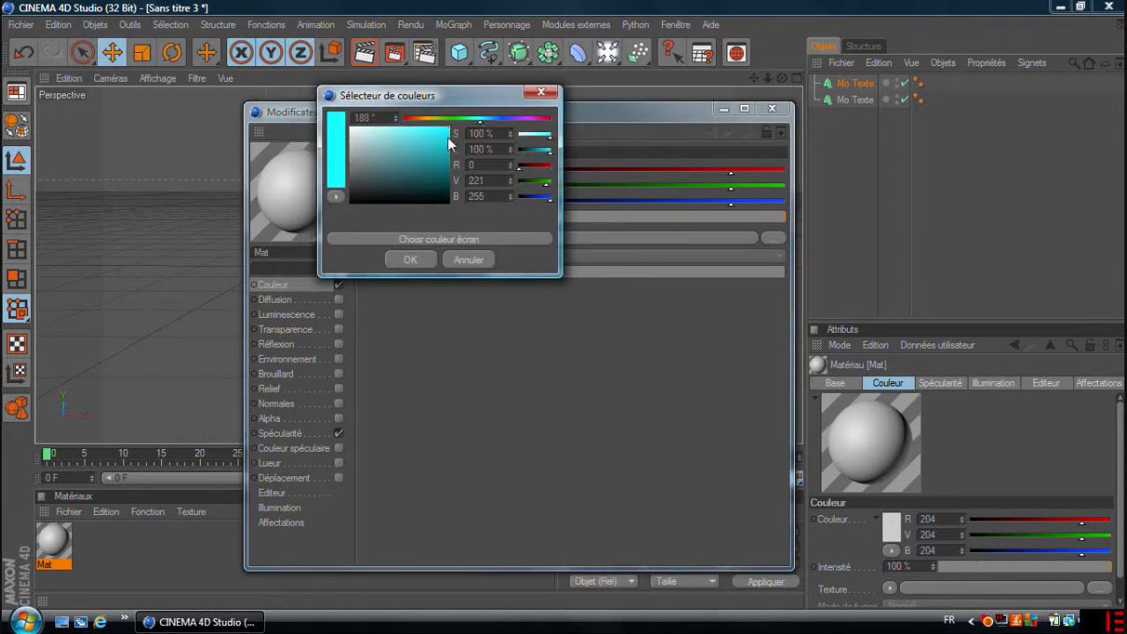
pyautogui.click(427, 261)
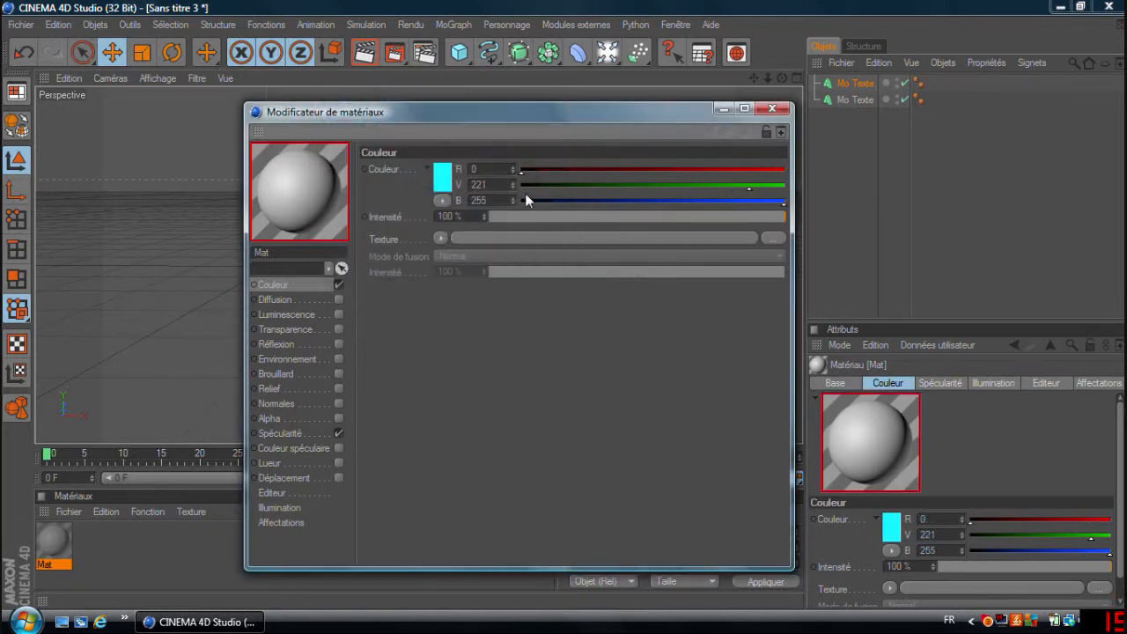
# Enable the material's Réflexion channel, tint it cyan with RGB 0, 221, 255, and close the material editor.
pyautogui.click(287, 343)
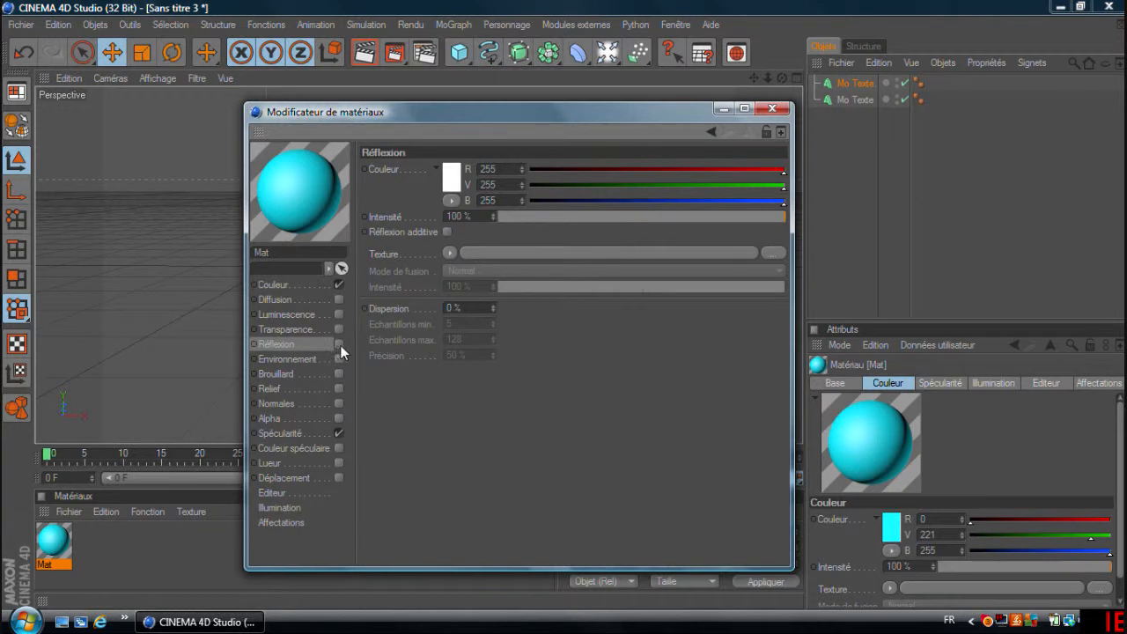
pyautogui.click(452, 177)
pyautogui.click(486, 115)
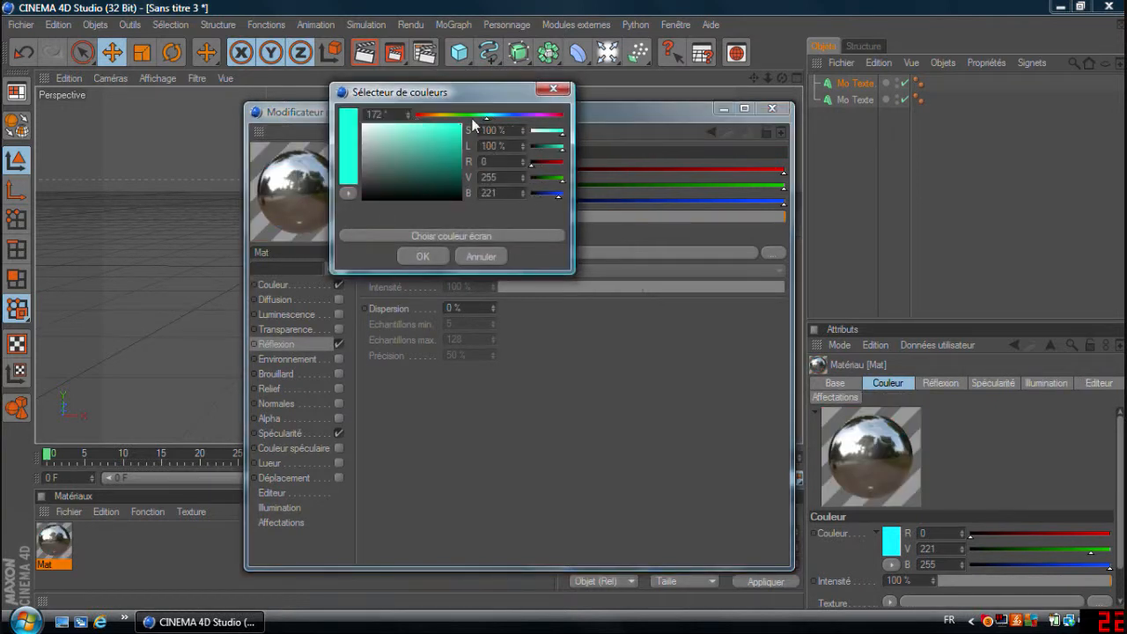
pyautogui.moveTo(494, 117); pyautogui.dragTo(484, 126)
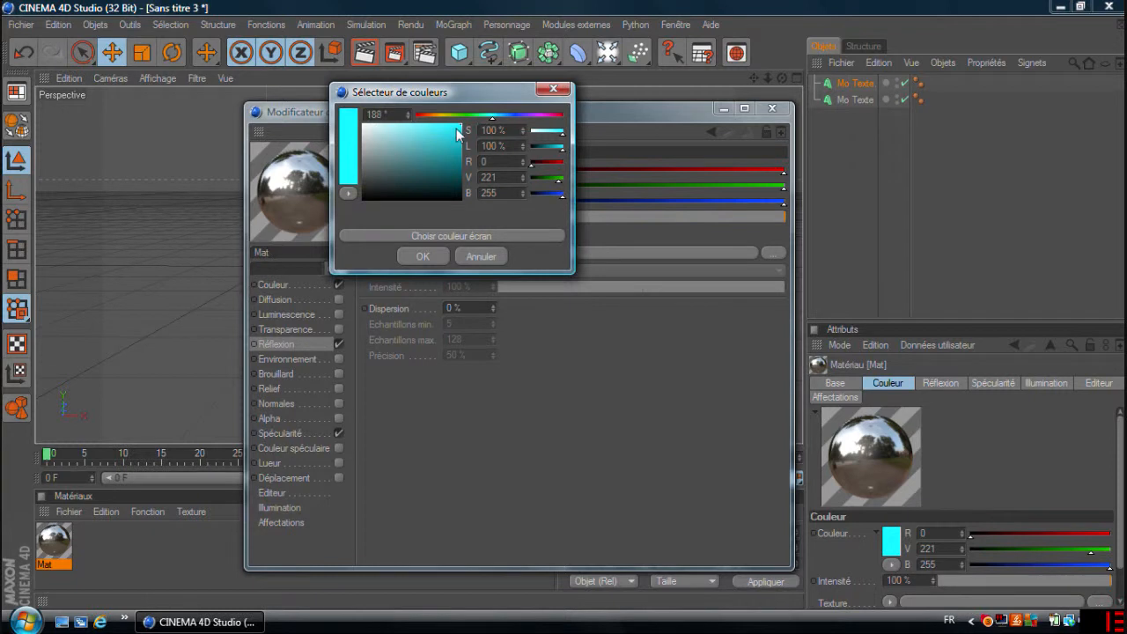
pyautogui.click(426, 256)
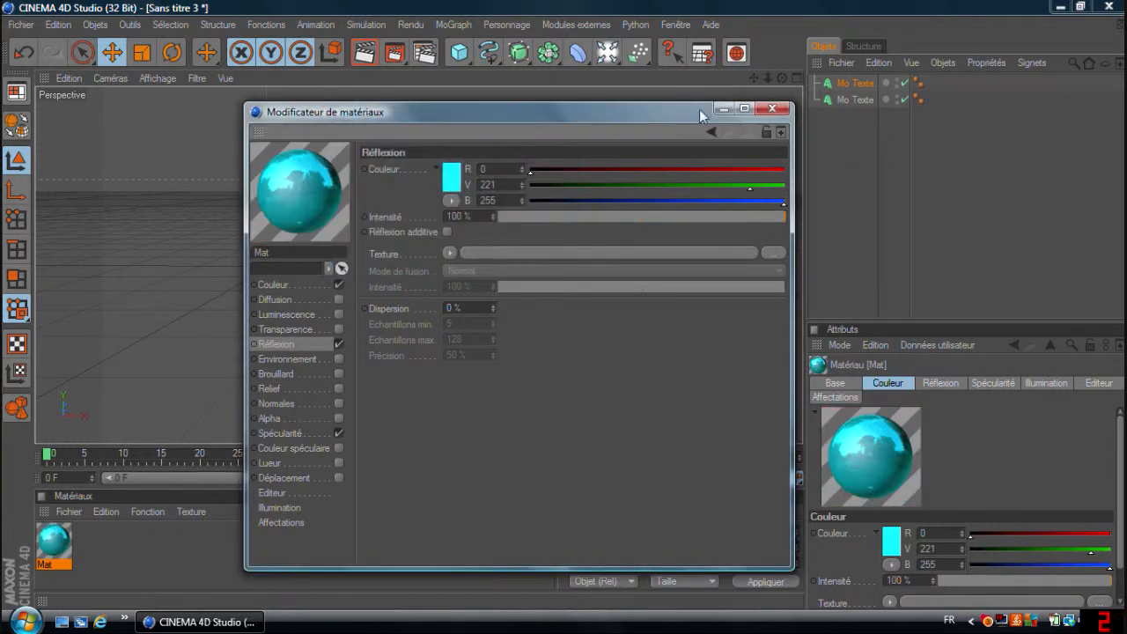
pyautogui.click(771, 107)
# Apply the cyan reflective material to the beveled text copy and render the active view.
pyautogui.moveTo(65, 562); pyautogui.dragTo(853, 82)
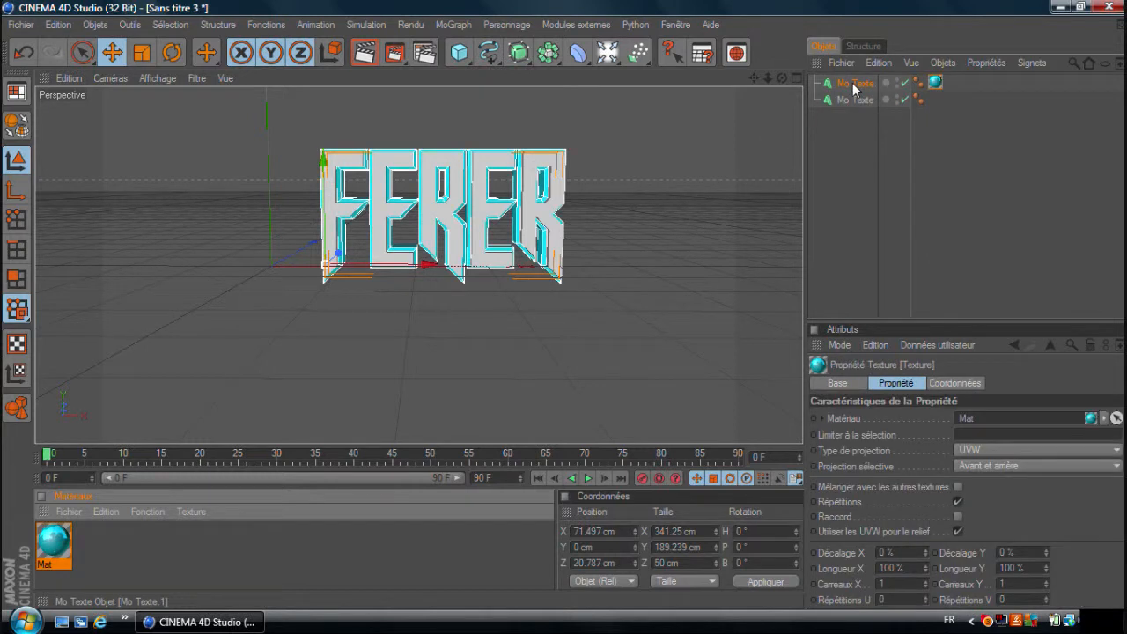
pyautogui.click(369, 55)
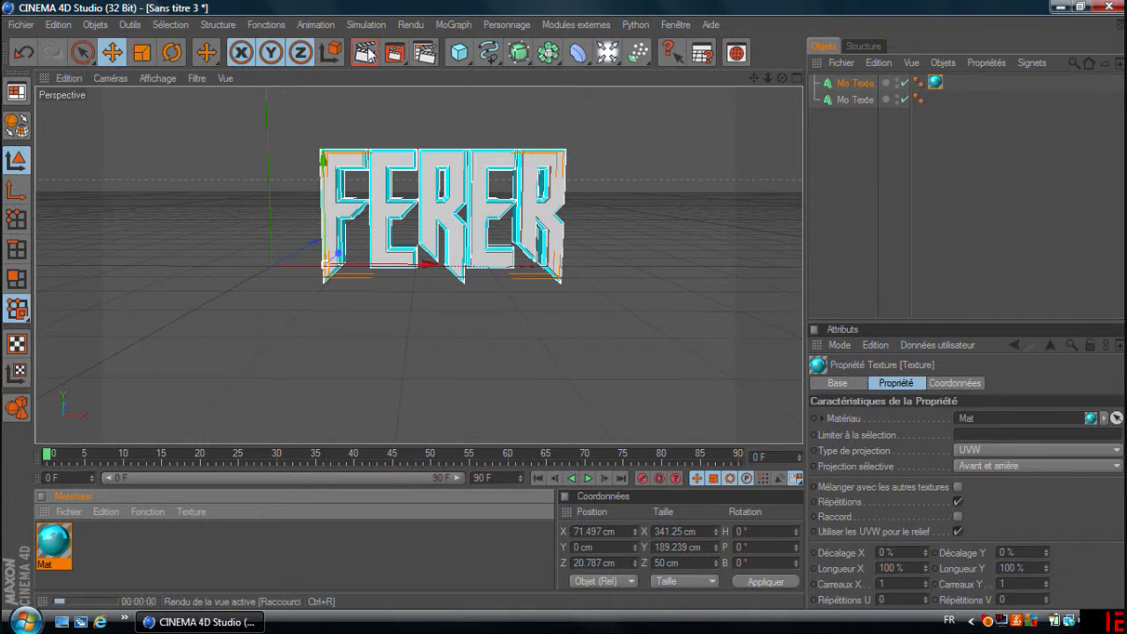
# Shift the text slightly off-centre in the perspective view and render the active view to check it.
pyautogui.click(862, 212)
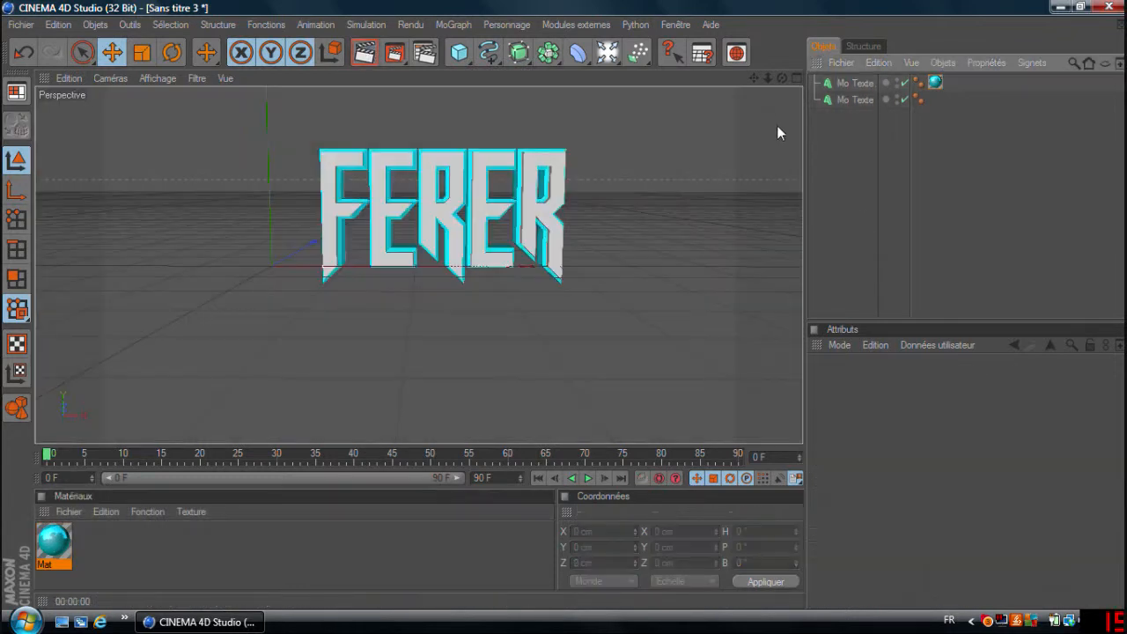
pyautogui.moveTo(755, 78); pyautogui.dragTo(727, 77)
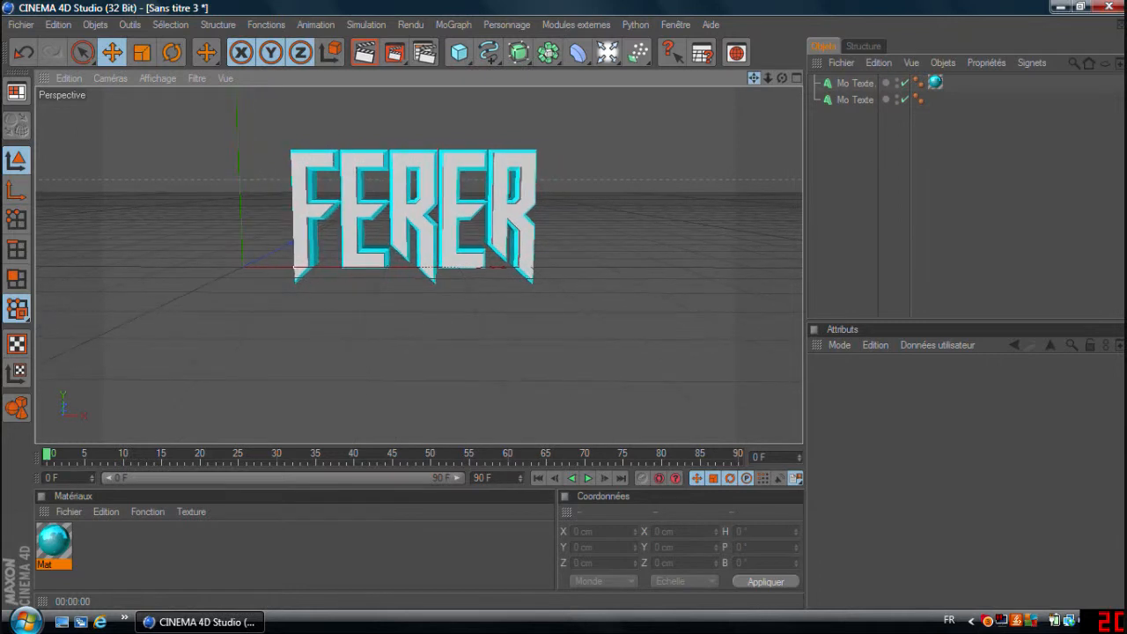
pyautogui.moveTo(916, 176); pyautogui.dragTo(836, 207)
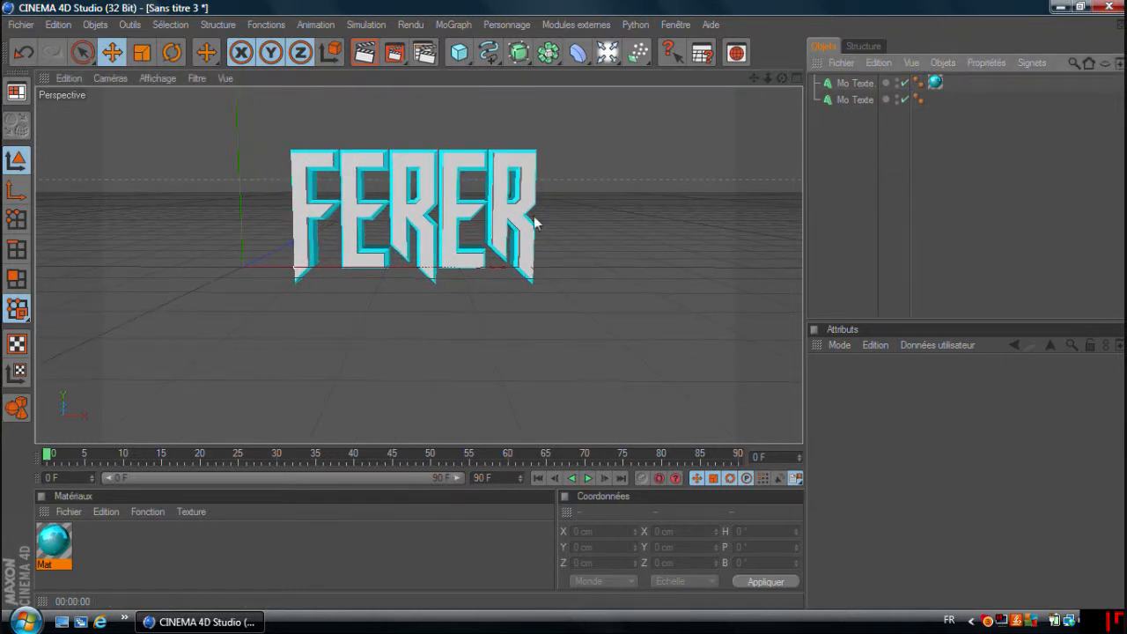
pyautogui.click(368, 59)
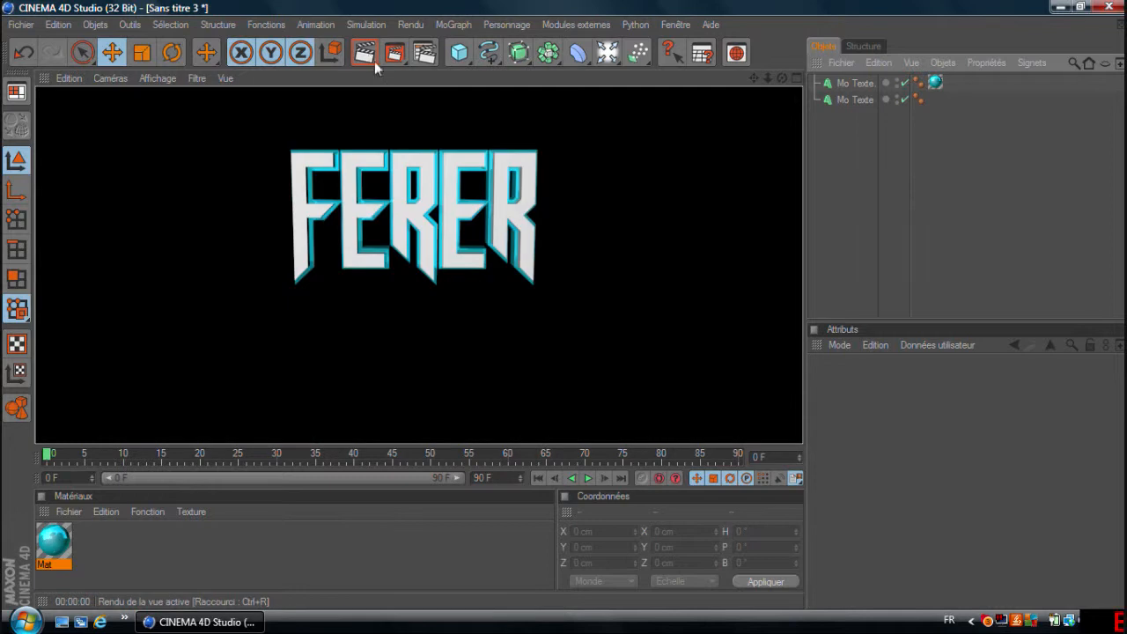
pyautogui.click(941, 180)
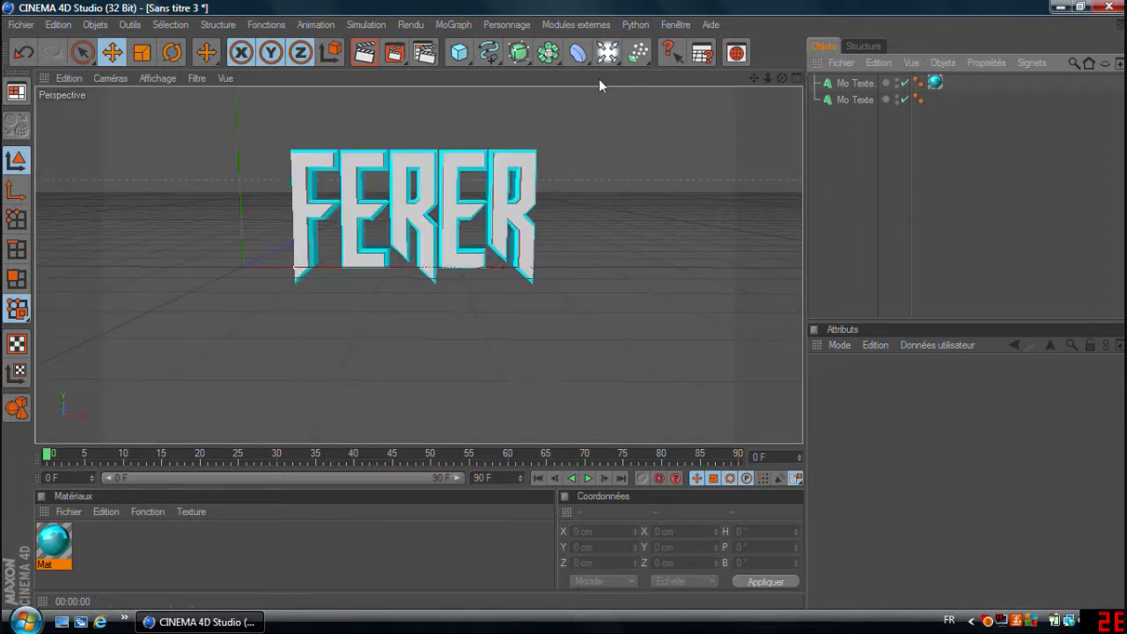
# Add a standard Caméra object to the scene and activate the perspective view through it.
pyautogui.click(607, 53)
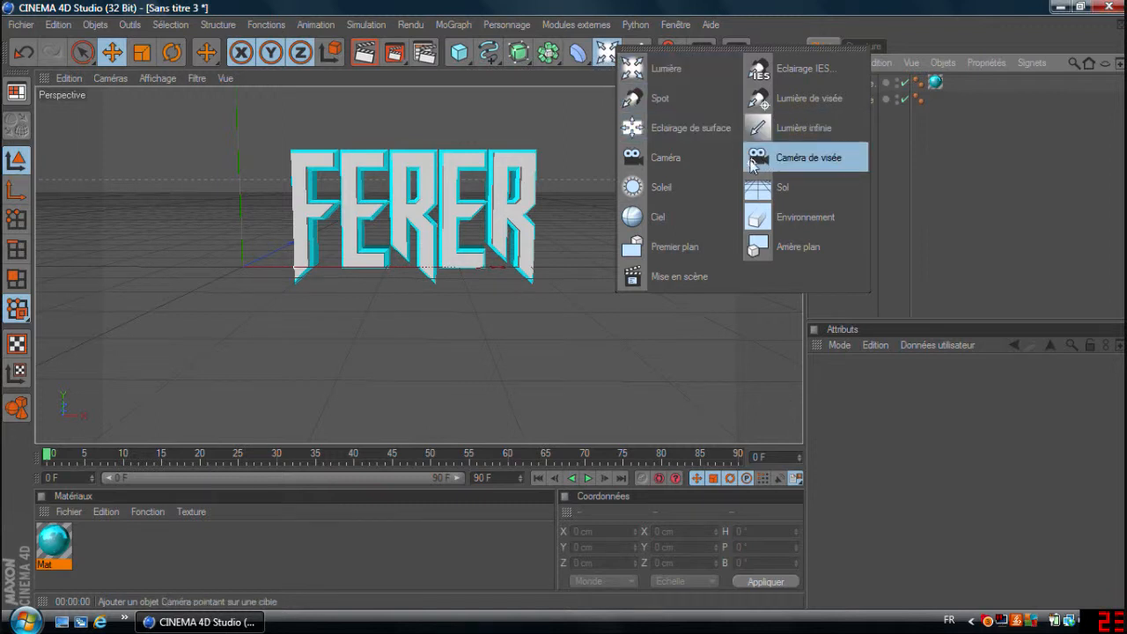
pyautogui.click(659, 162)
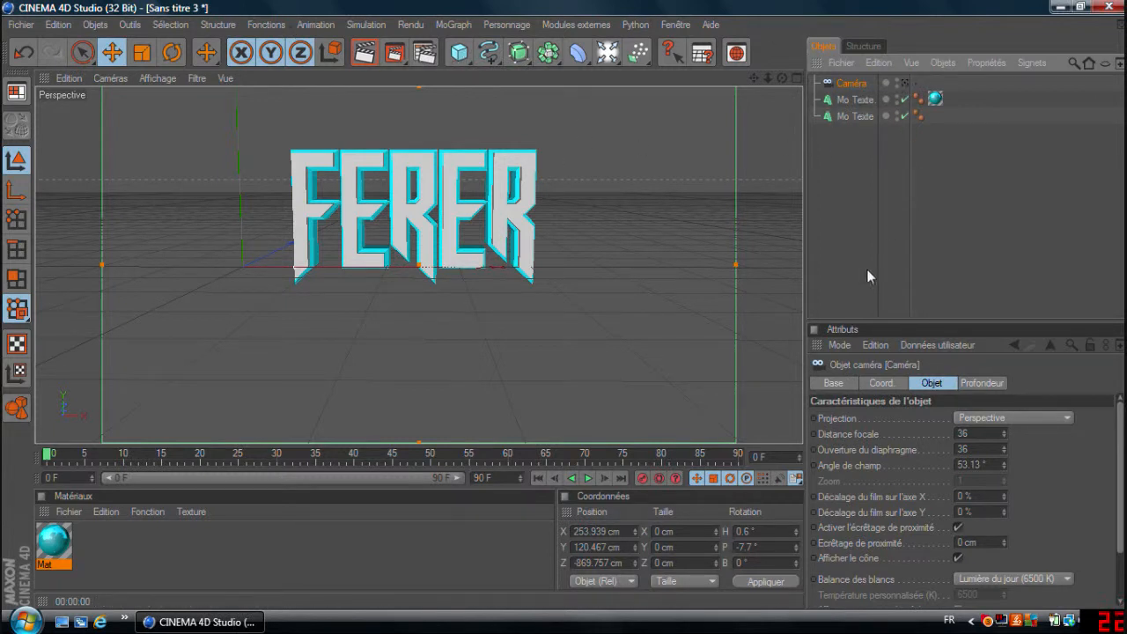
pyautogui.click(904, 83)
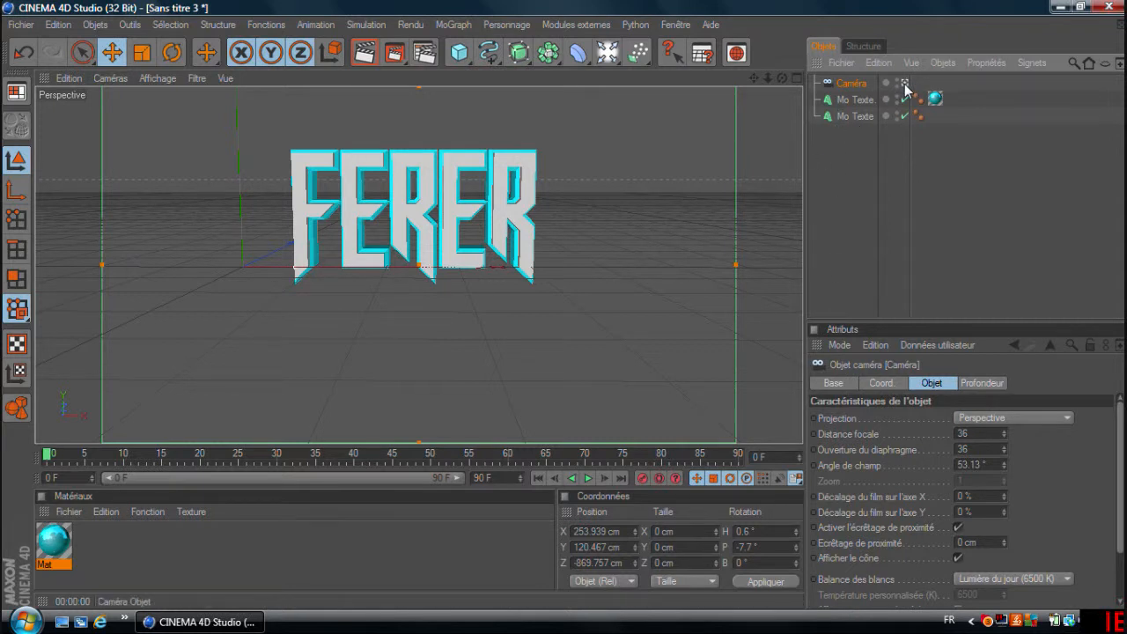
pyautogui.click(934, 197)
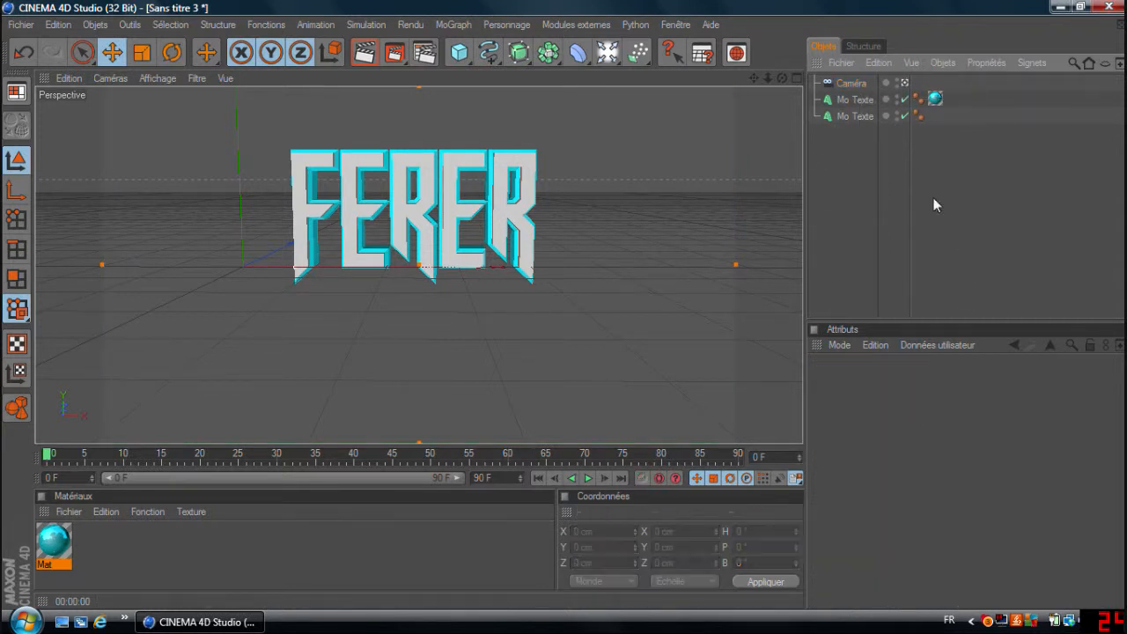
# Frame the text from the front, select the camera and both text objects, and record a keyframe at frame 0.
pyautogui.moveTo(754, 78); pyautogui.dragTo(753, 78)
pyautogui.moveTo(754, 78); pyautogui.dragTo(757, 80)
pyautogui.moveTo(1004, 187); pyautogui.dragTo(809, 78)
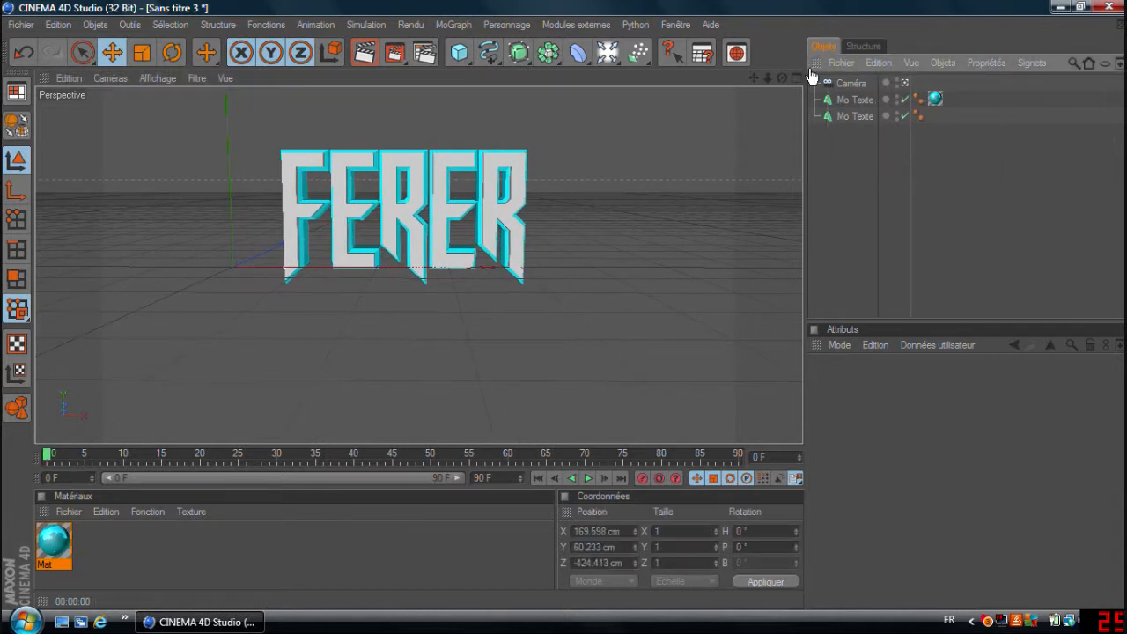
pyautogui.click(641, 478)
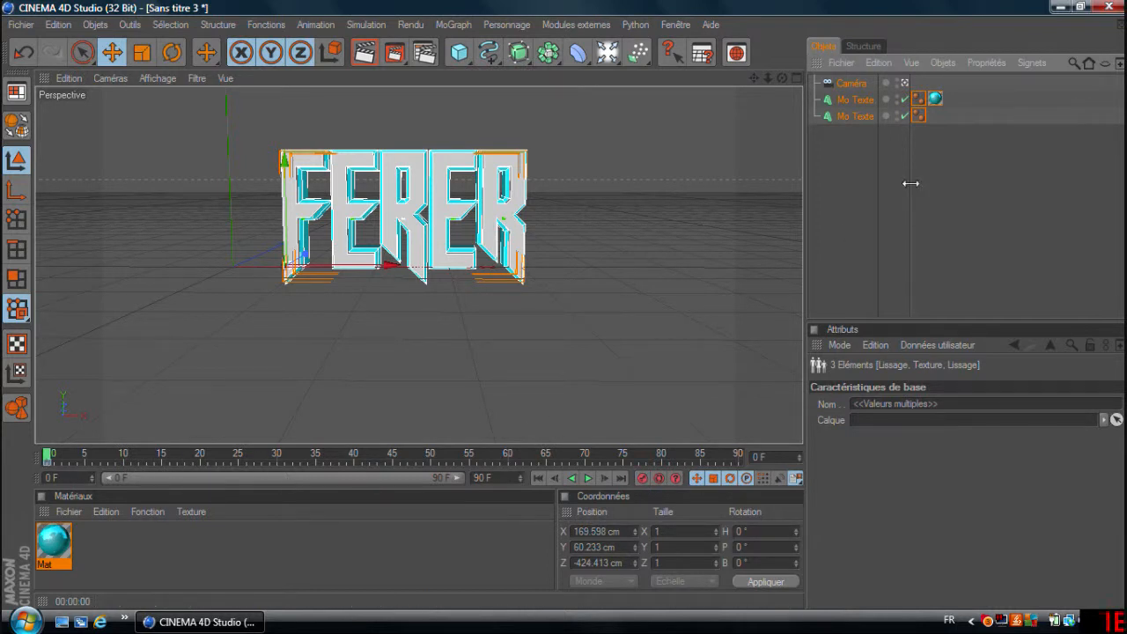
pyautogui.click(863, 180)
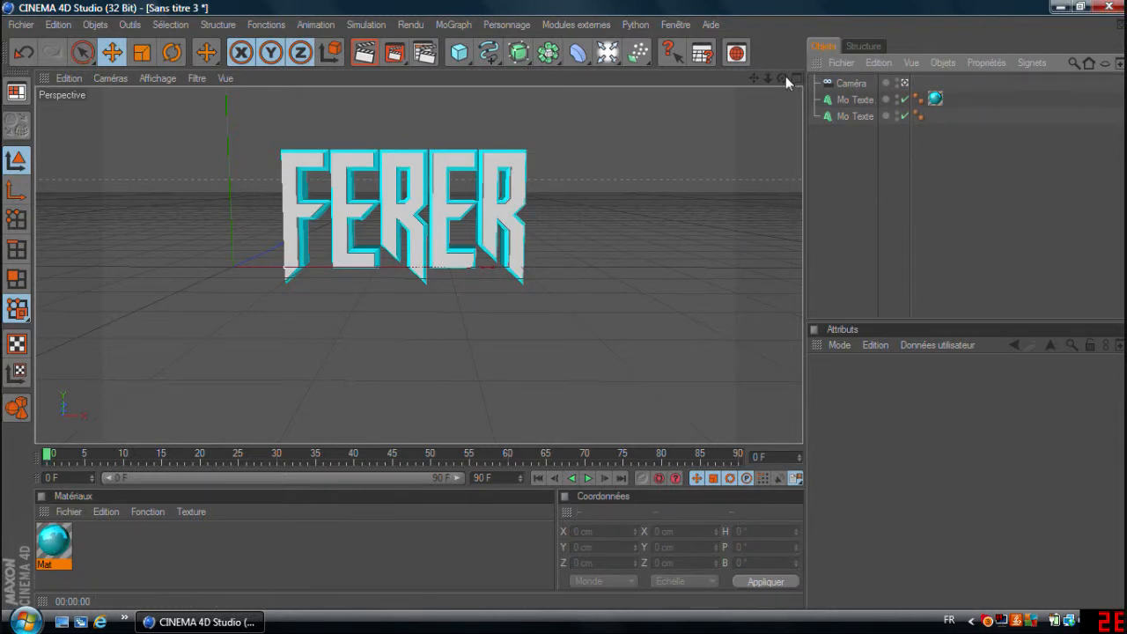
# Orbit the camera to a steep angle on the F side of the text and record all three objects' keyframes at frame 0.
pyautogui.moveTo(783, 78); pyautogui.dragTo(838, 78)
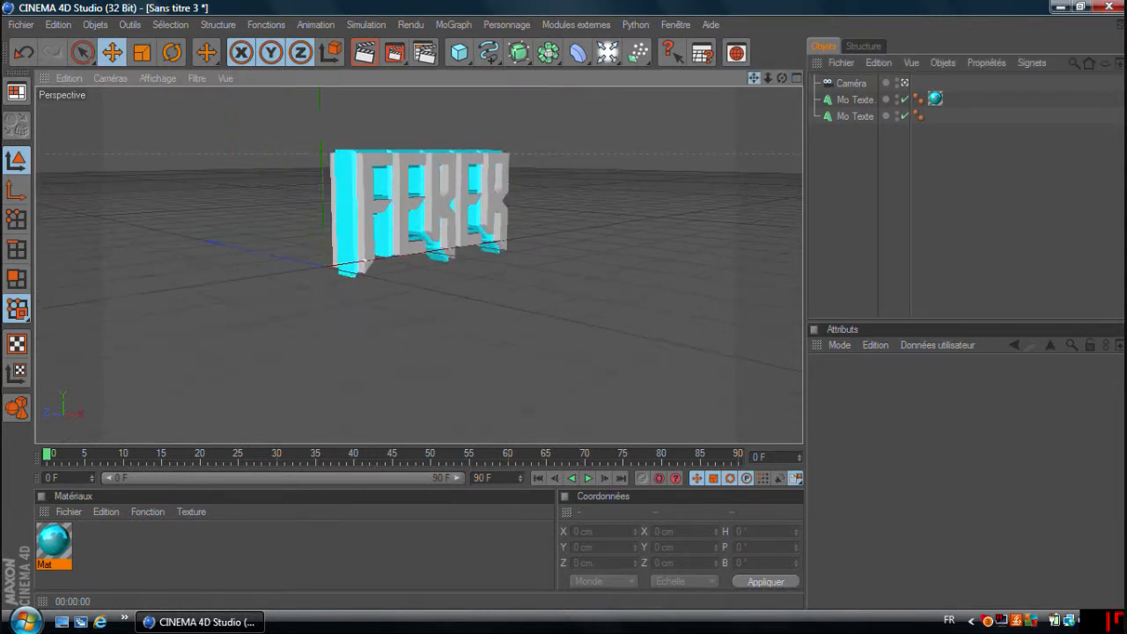
pyautogui.moveTo(1089, 212); pyautogui.dragTo(801, 75)
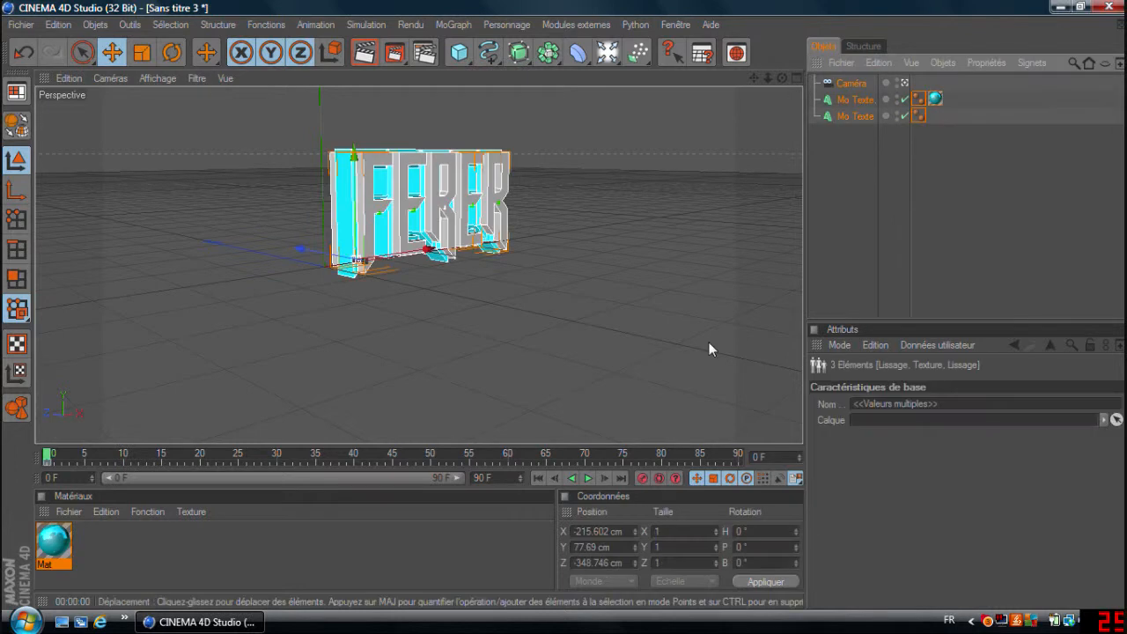
pyautogui.click(908, 236)
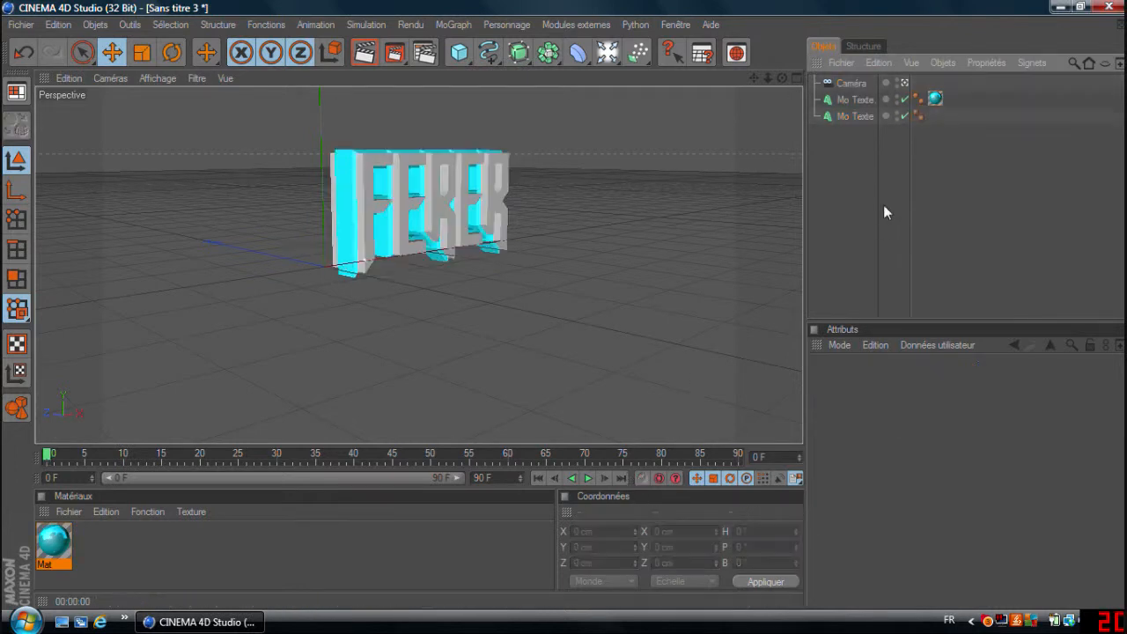
pyautogui.moveTo(757, 78); pyautogui.dragTo(803, 73)
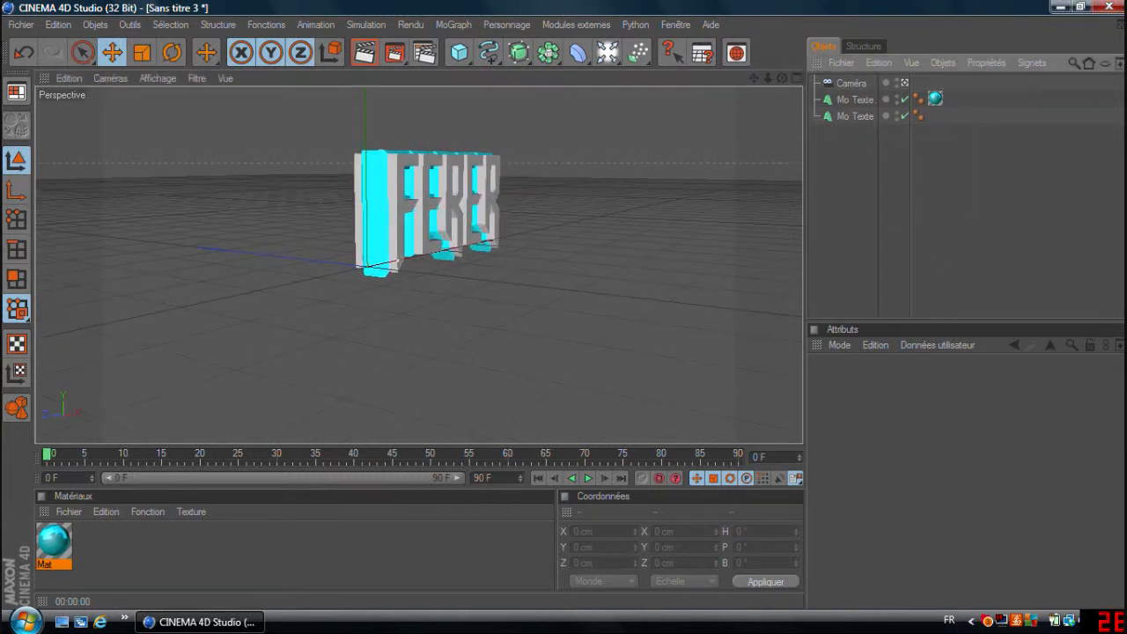
pyautogui.moveTo(949, 163); pyautogui.dragTo(810, 79)
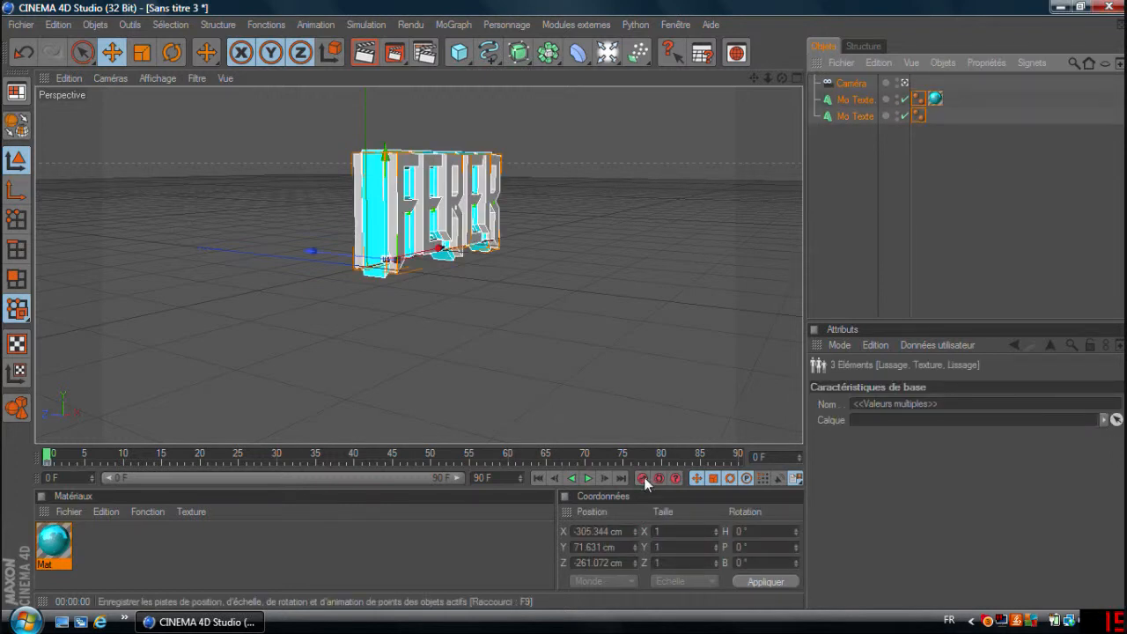
pyautogui.click(922, 208)
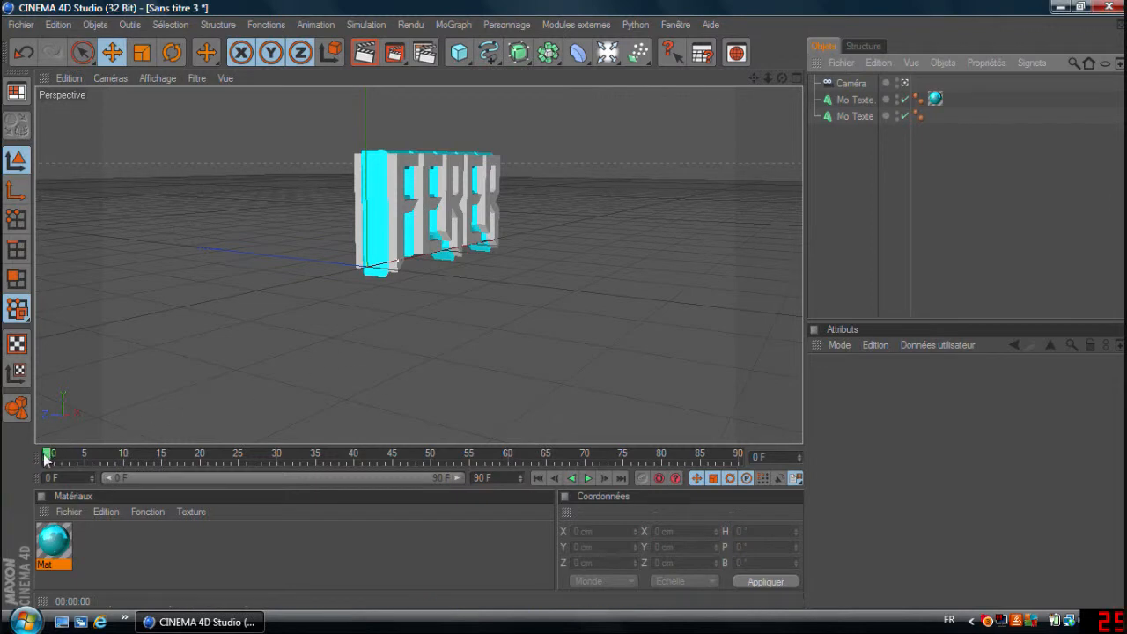
# Set the animation's end to 500 F and extend the visible timeline range to the full 500 frames.
pyautogui.doubleClick(479, 479)
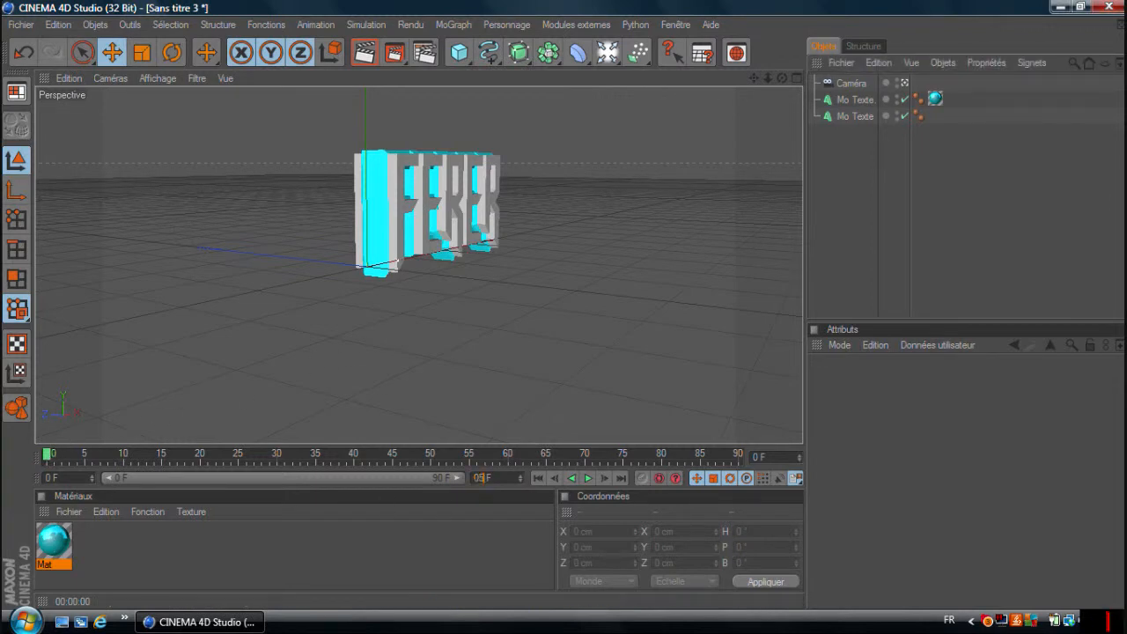
pyautogui.click(484, 506)
pyautogui.moveTo(185, 478); pyautogui.dragTo(462, 478)
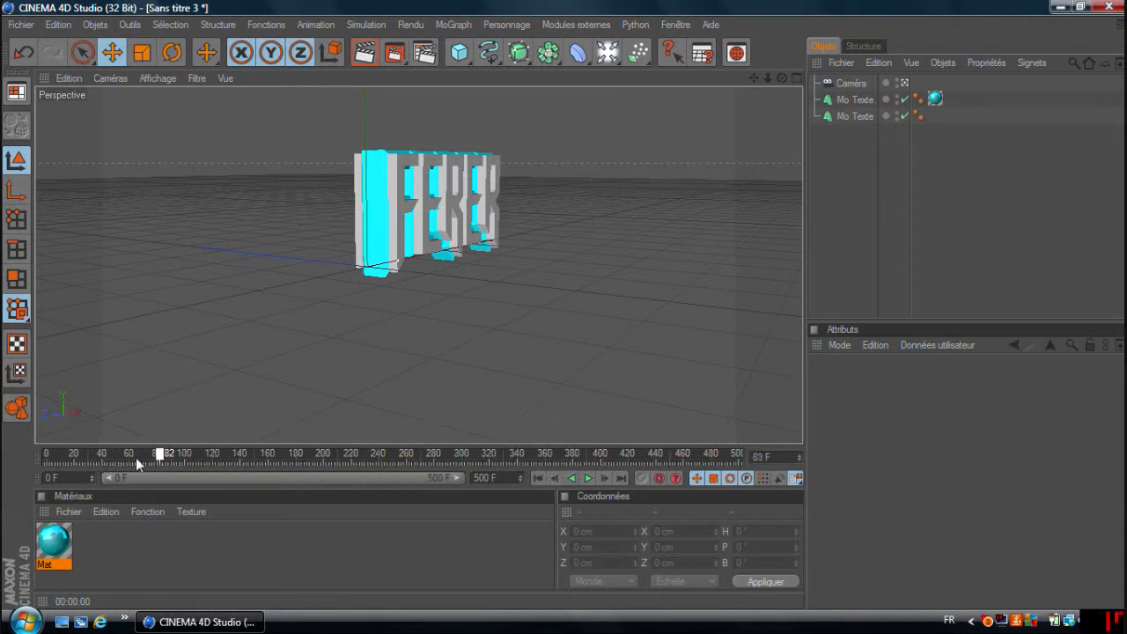
# At frame 39, bring the camera round to face the text and record a keyframe for the camera and both text objects.
pyautogui.moveTo(129, 457); pyautogui.dragTo(103, 465)
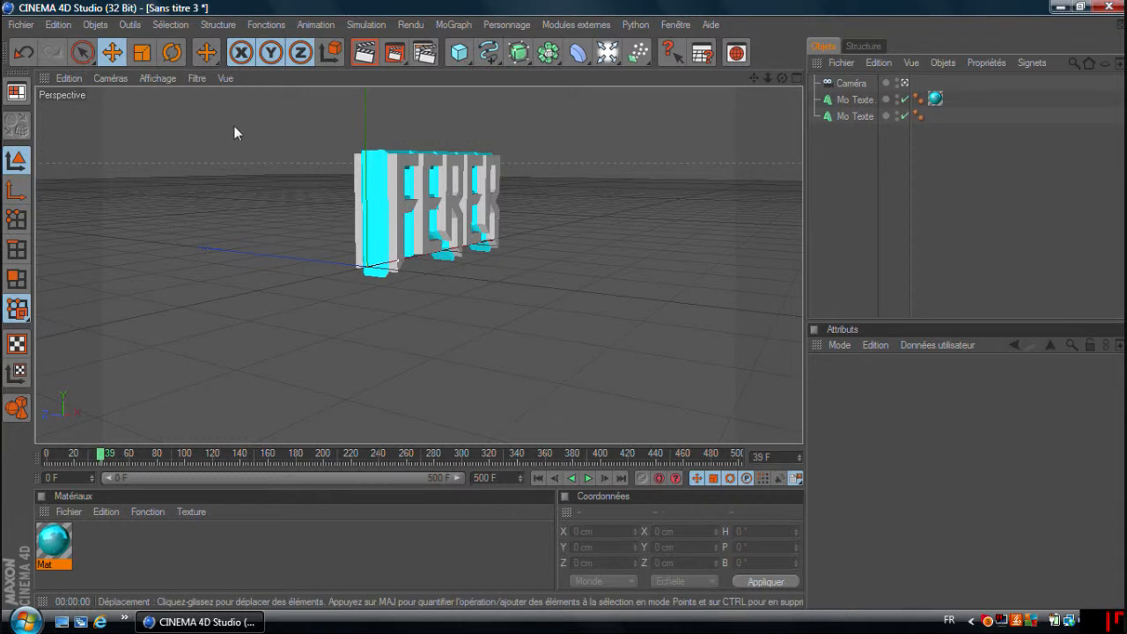
pyautogui.moveTo(782, 80); pyautogui.dragTo(684, 83)
pyautogui.moveTo(753, 79); pyautogui.dragTo(553, 78)
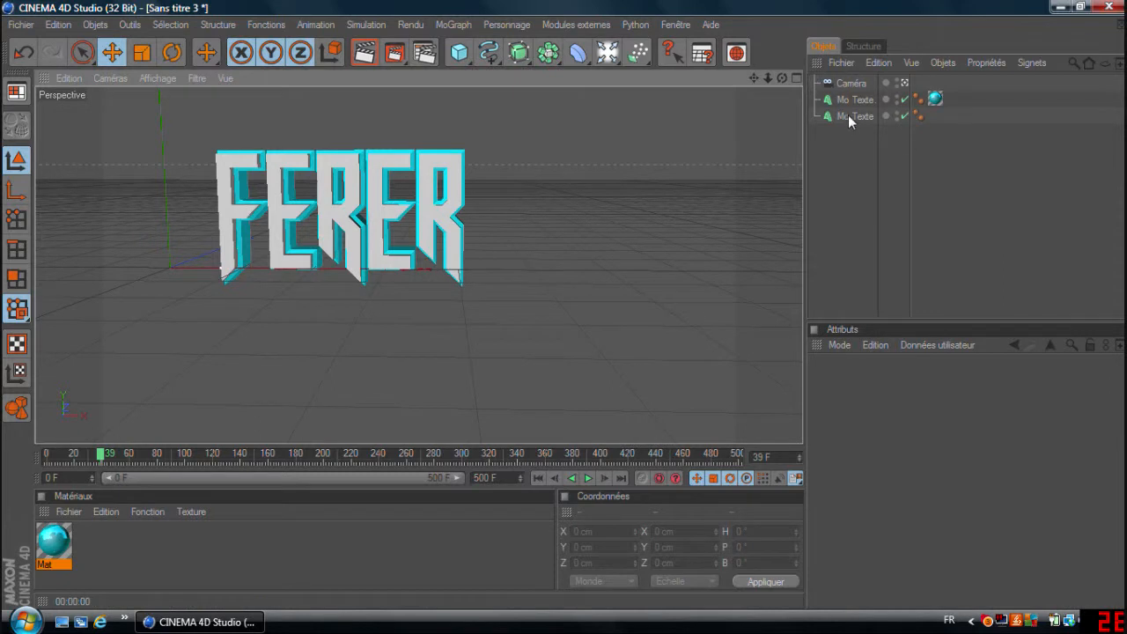
pyautogui.moveTo(762, 80); pyautogui.dragTo(727, 77)
pyautogui.moveTo(1000, 186); pyautogui.dragTo(809, 75)
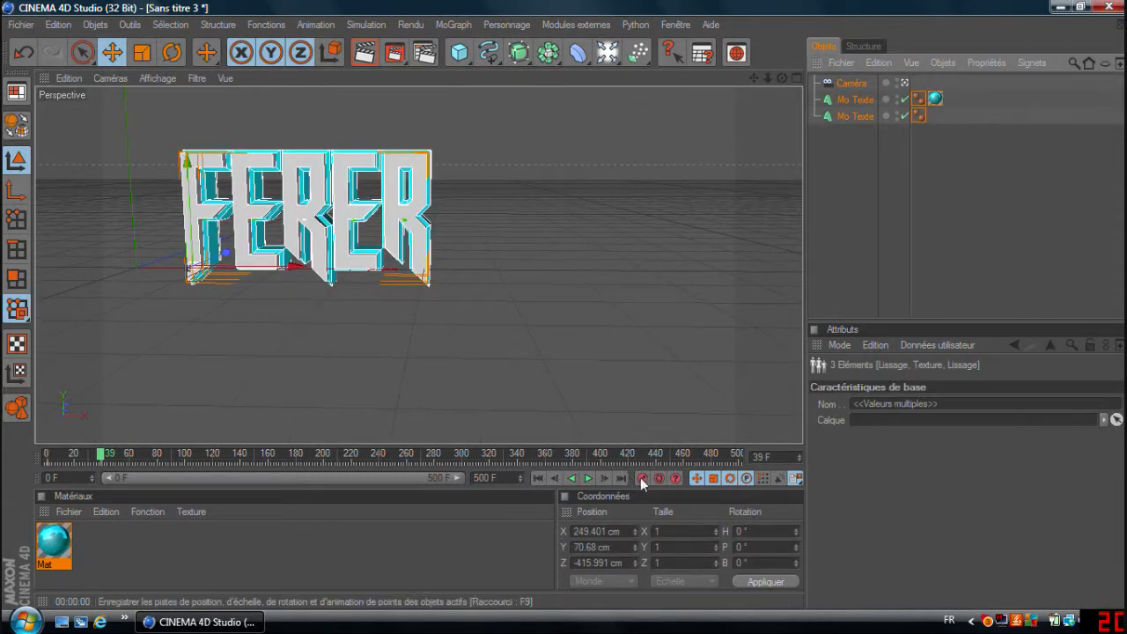
# Play the animation from frame 0 to check the camera move up to the frame 39 keyframe.
pyautogui.click(85, 455)
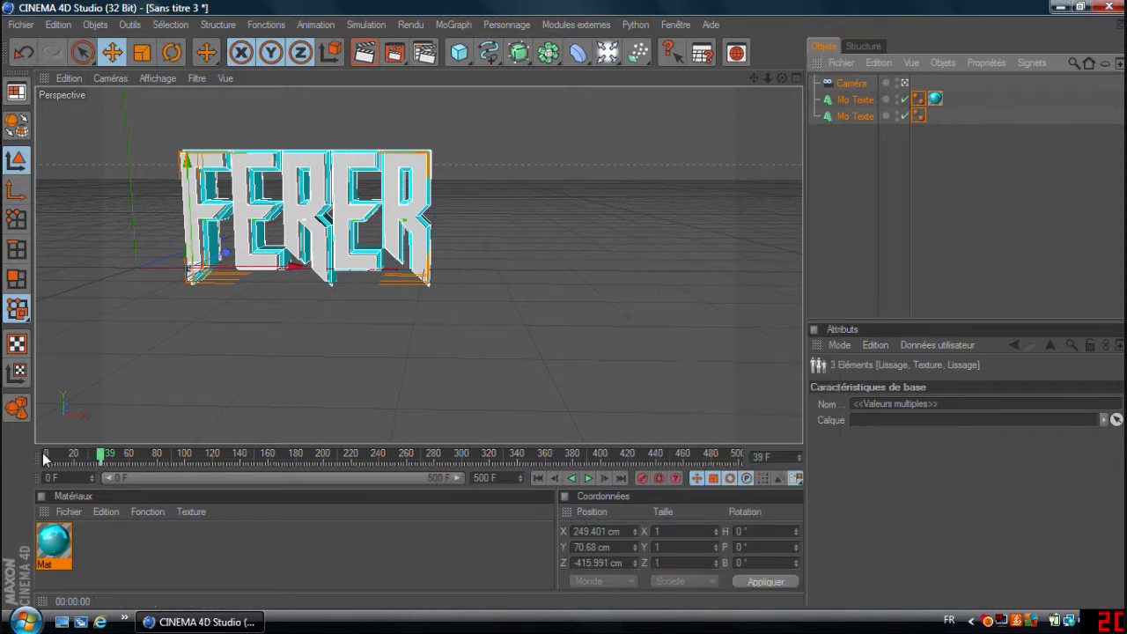
pyautogui.moveTo(96, 459); pyautogui.dragTo(39, 456)
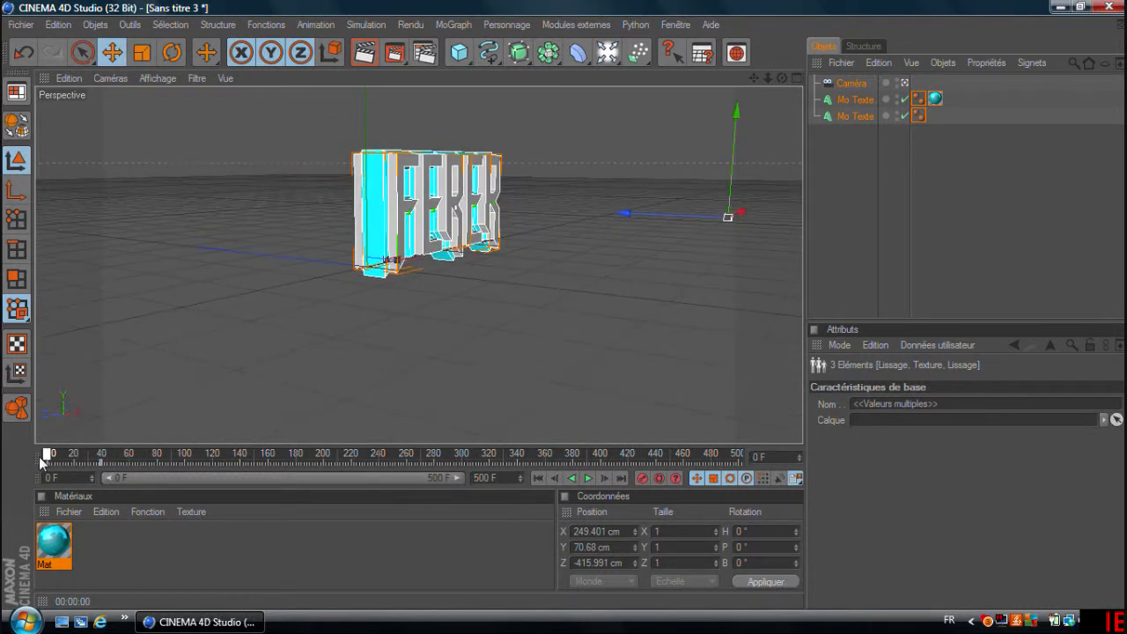
pyautogui.click(588, 477)
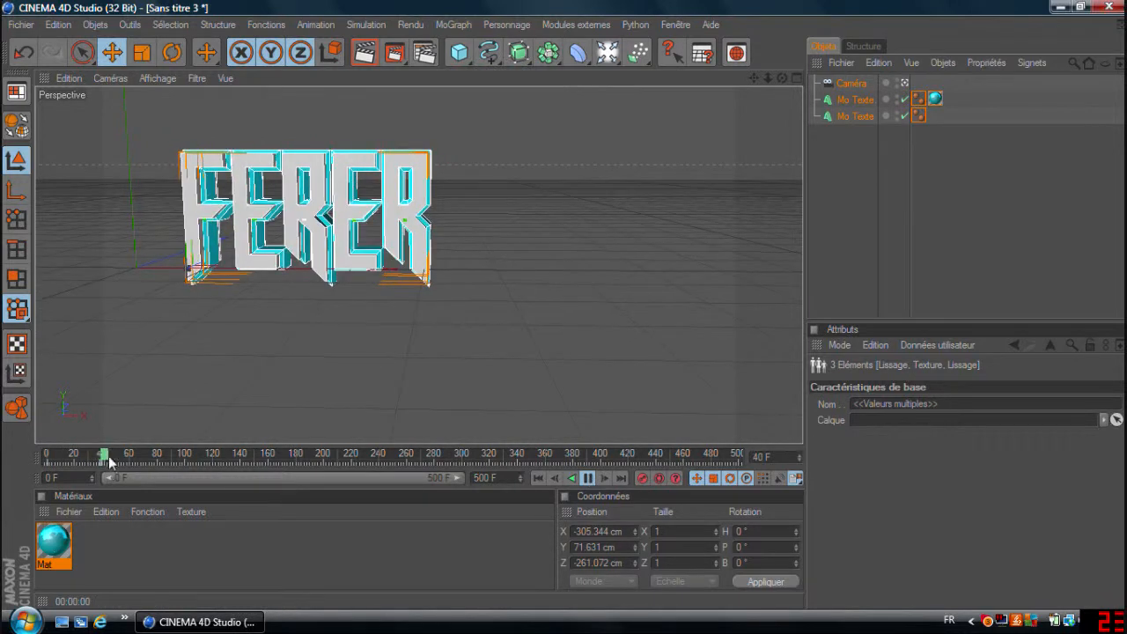
pyautogui.moveTo(153, 457); pyautogui.dragTo(156, 456)
pyautogui.click(588, 478)
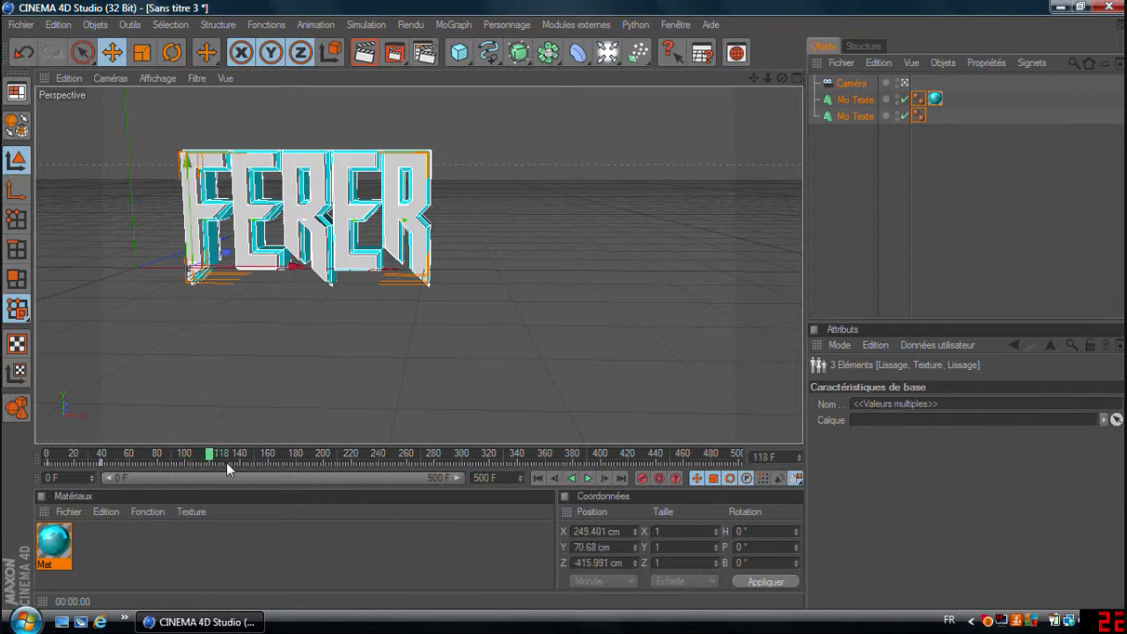
# At frame 82, orbit the camera to the final R's side of the text and record a keyframe for the selected objects.
pyautogui.moveTo(182, 456); pyautogui.dragTo(161, 457)
pyautogui.moveTo(782, 79); pyautogui.dragTo(824, 86)
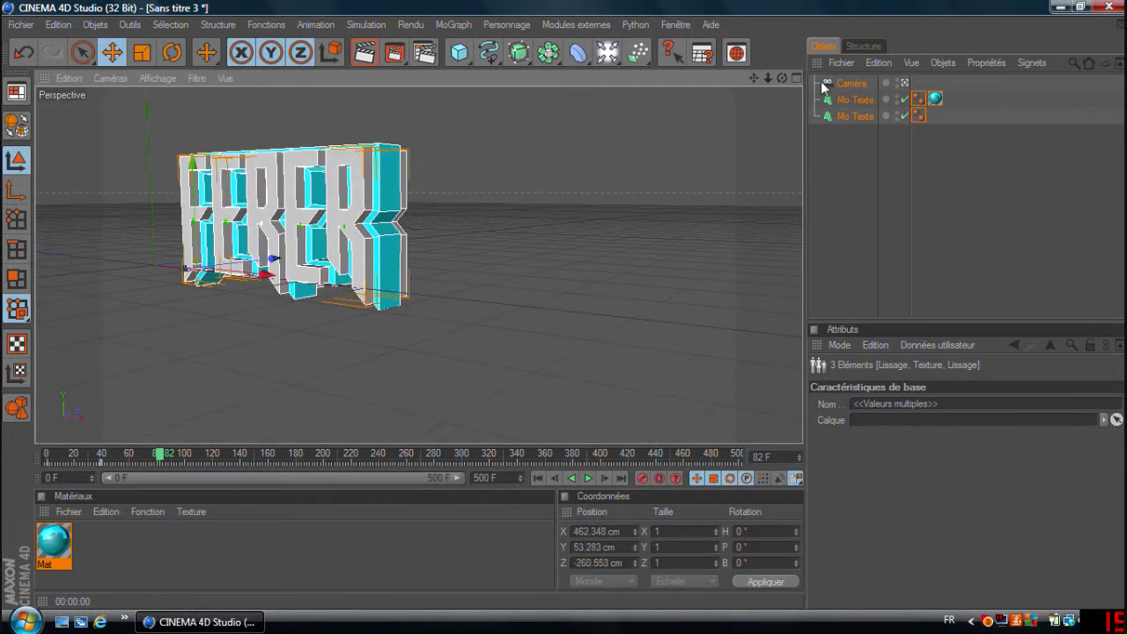
pyautogui.moveTo(755, 77); pyautogui.dragTo(754, 88)
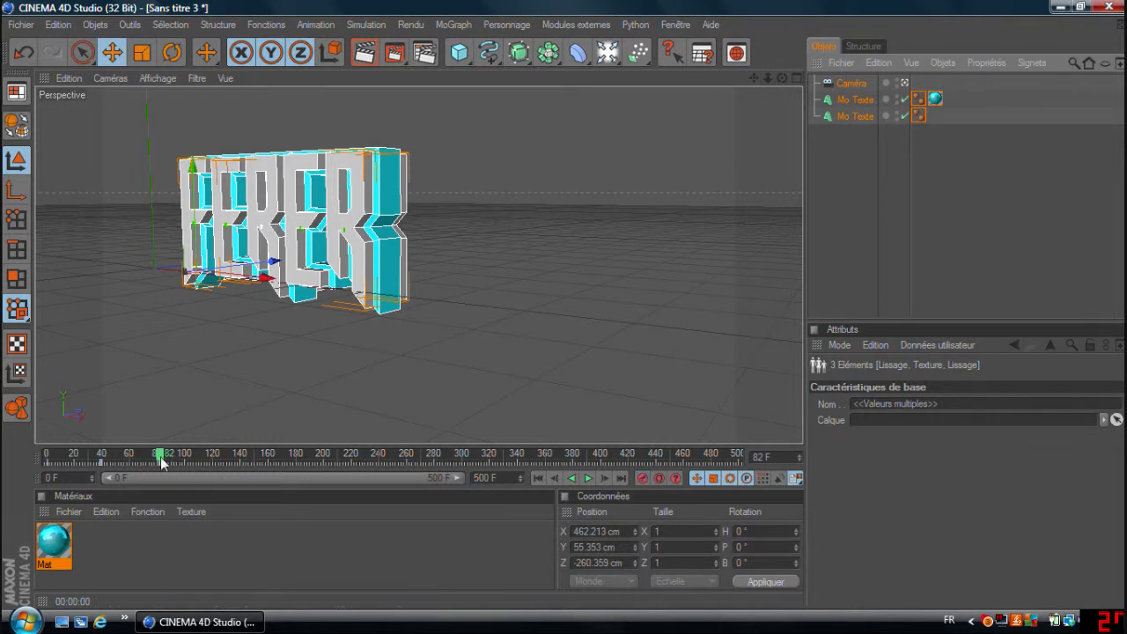
# Play the animation from frame 0 to check the camera move through the frame 82 keyframe.
pyautogui.moveTo(161, 454); pyautogui.dragTo(4, 471)
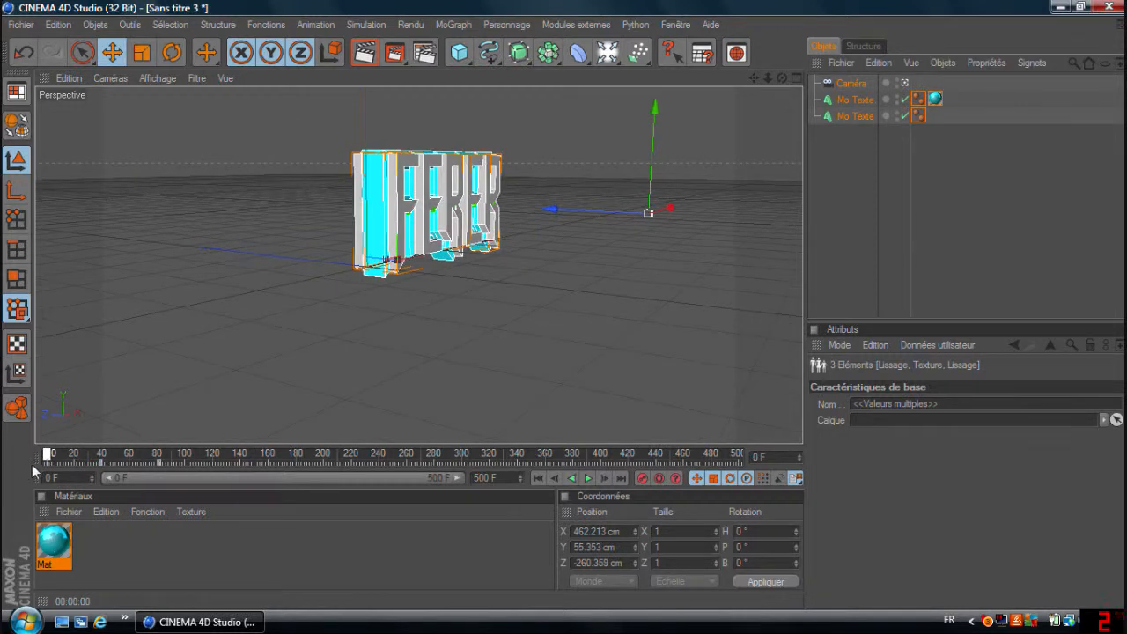
pyautogui.click(588, 478)
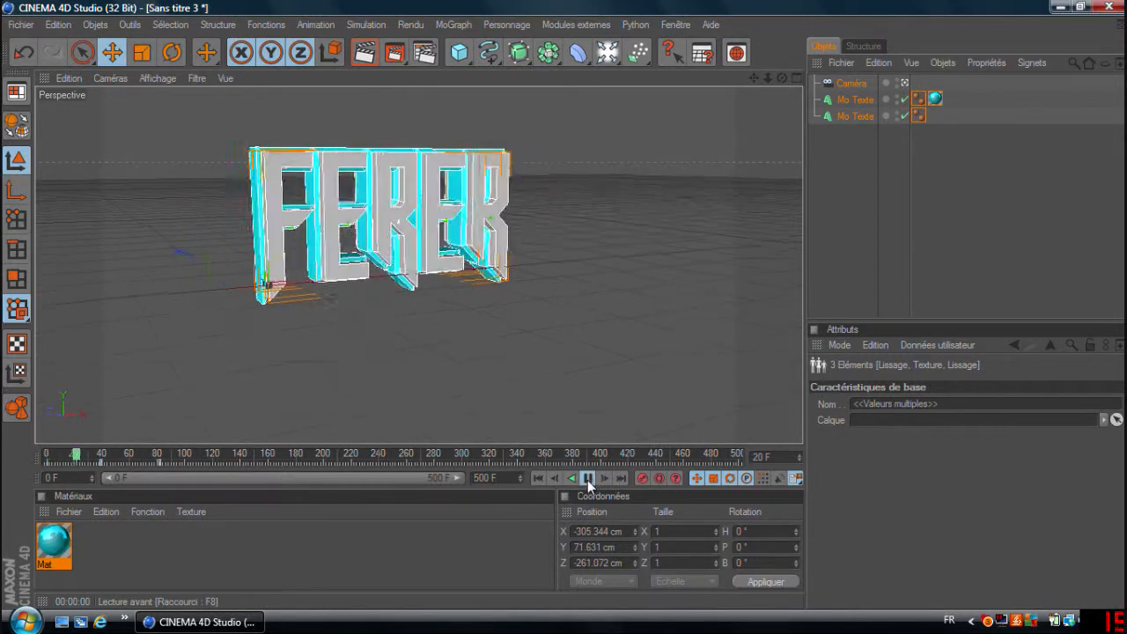
pyautogui.click(587, 478)
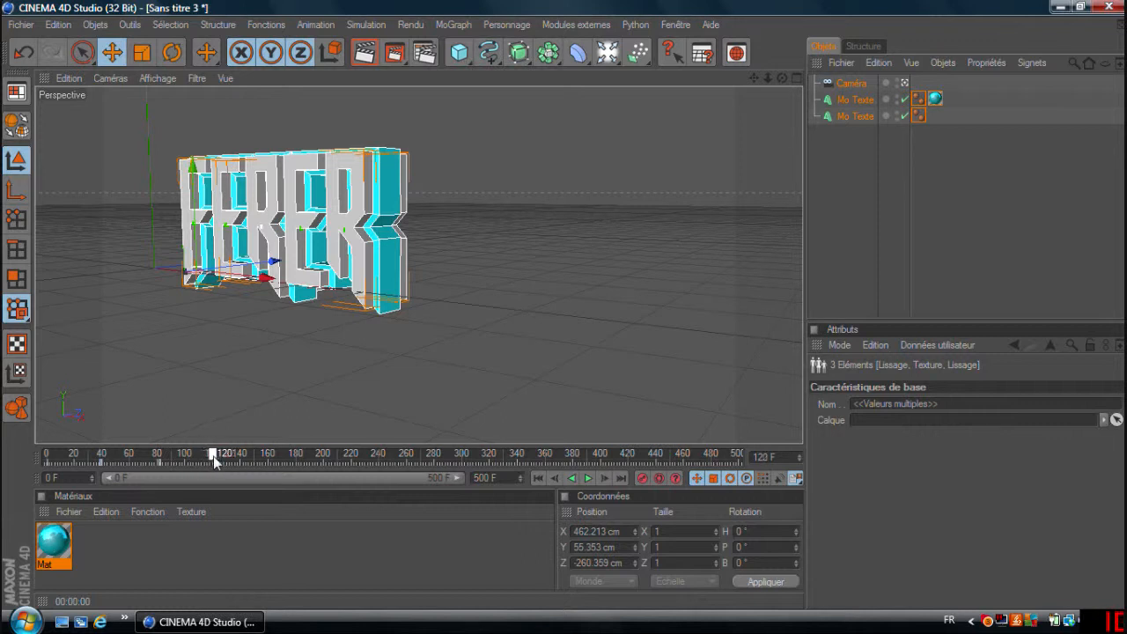
# At frame 120, orbit the camera behind the text, pull it back, and record a keyframe for the selected objects.
pyautogui.moveTo(782, 78); pyautogui.dragTo(541, 78)
pyautogui.moveTo(782, 79); pyautogui.dragTo(565, 79)
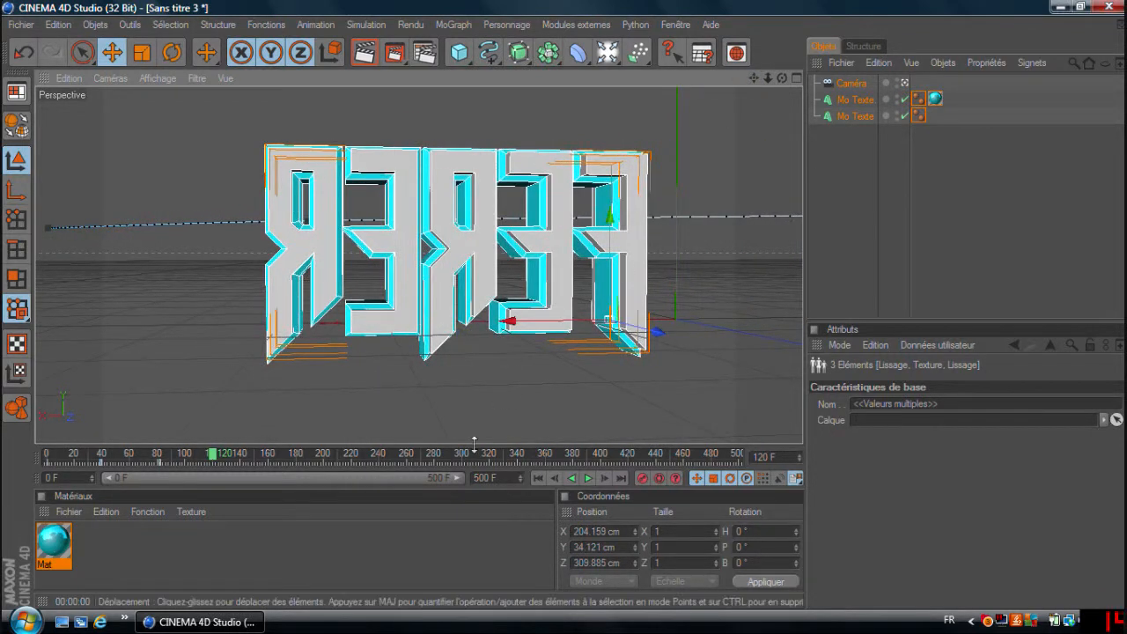
pyautogui.scroll(-2, 722, 155)
pyautogui.scroll(-1, 722, 155)
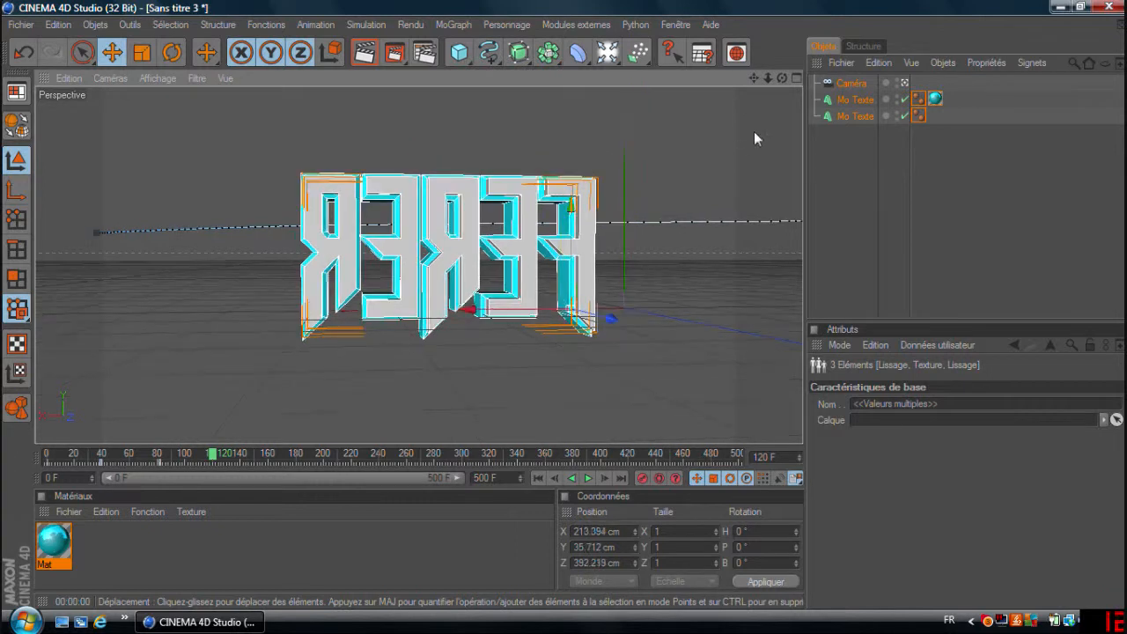
pyautogui.moveTo(781, 78); pyautogui.dragTo(782, 88)
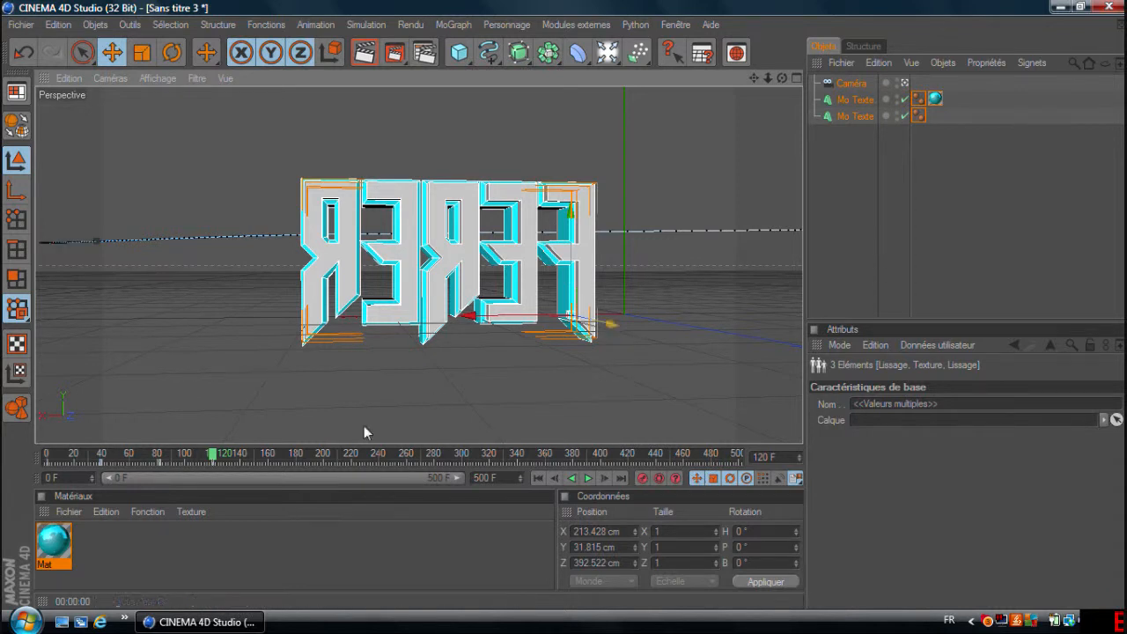
# Play the animation from frame 0 to check the camera move through the frame 120 keyframe.
pyautogui.moveTo(215, 455); pyautogui.dragTo(47, 458)
pyautogui.click(586, 479)
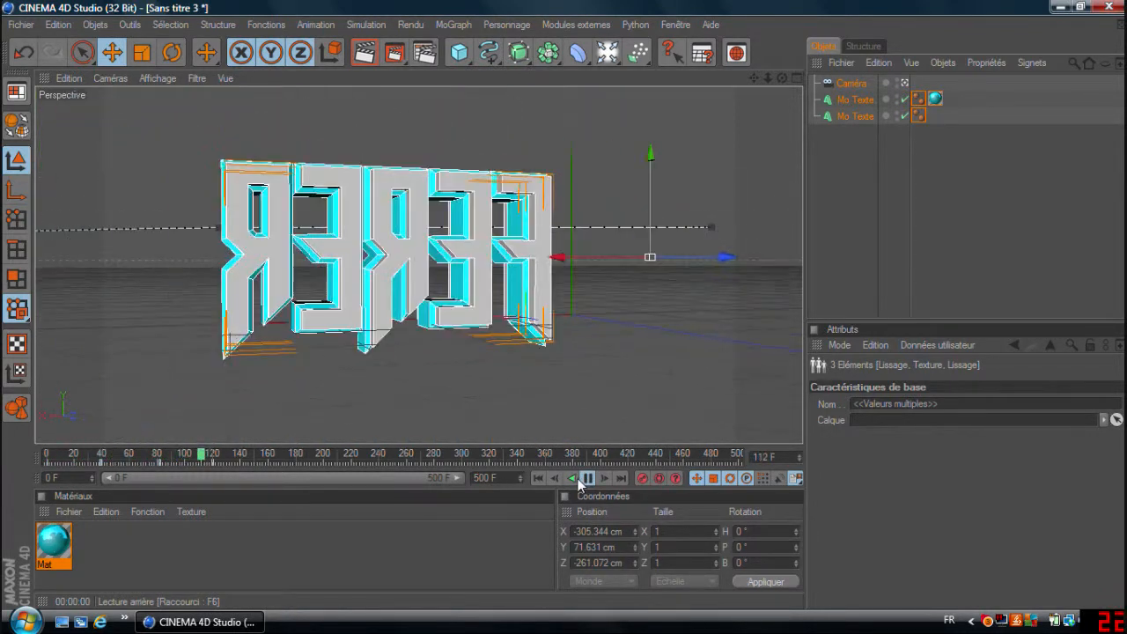
pyautogui.click(239, 461)
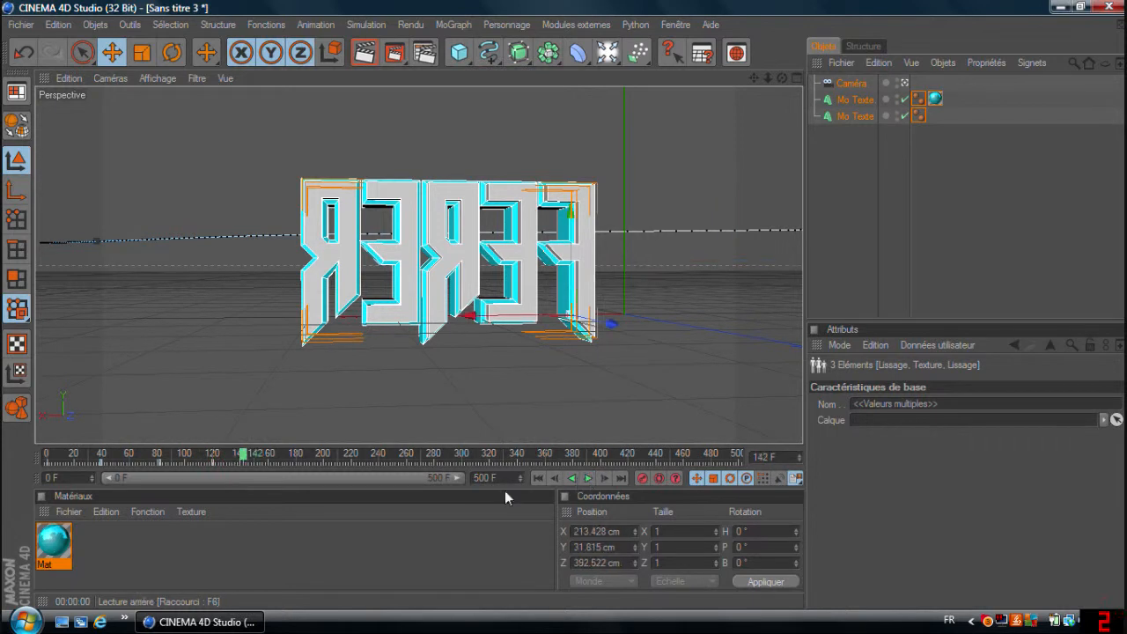
# At frame 140, bring the camera in close behind the text and frame it around the middle R.
pyautogui.click(241, 453)
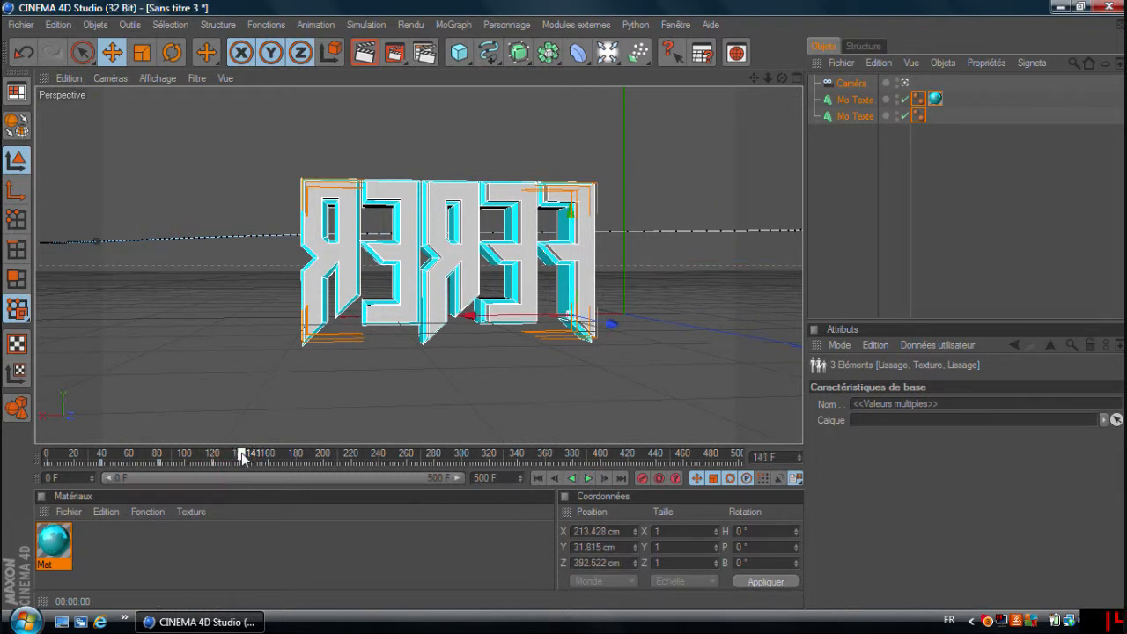
pyautogui.moveTo(762, 79); pyautogui.dragTo(728, 84)
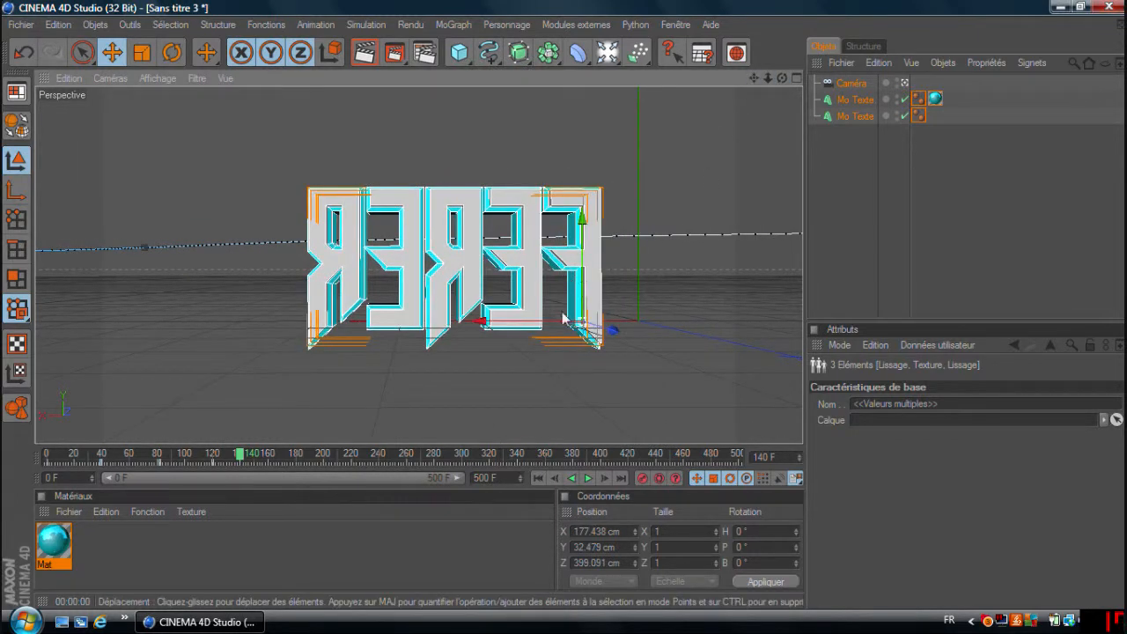
pyautogui.scroll(10, 564, 319)
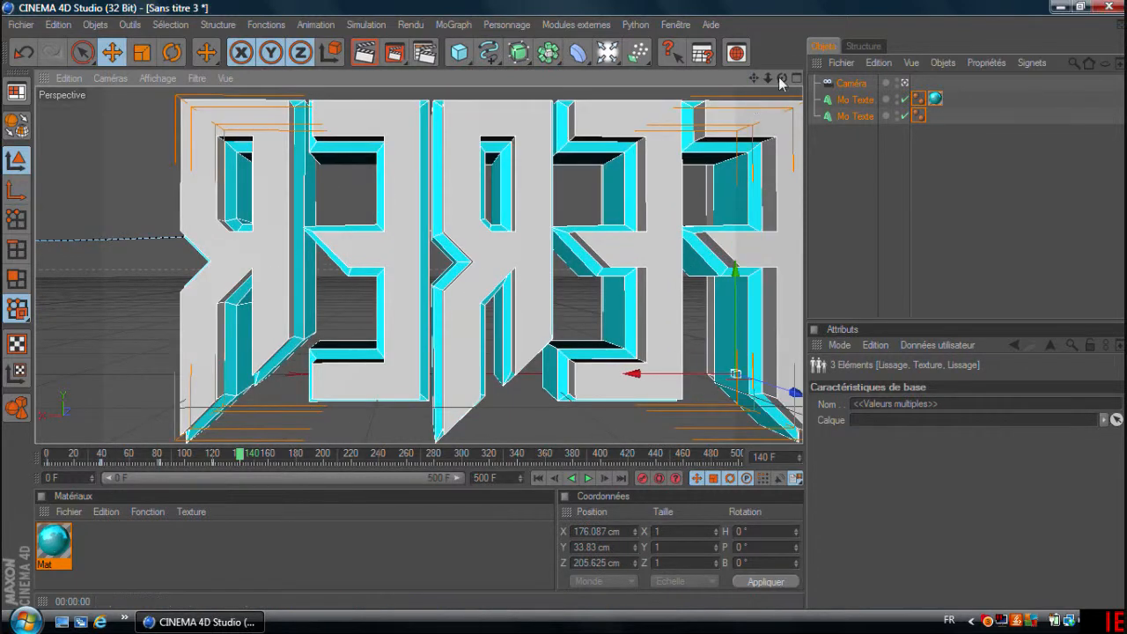
pyautogui.moveTo(782, 82); pyautogui.dragTo(715, 128)
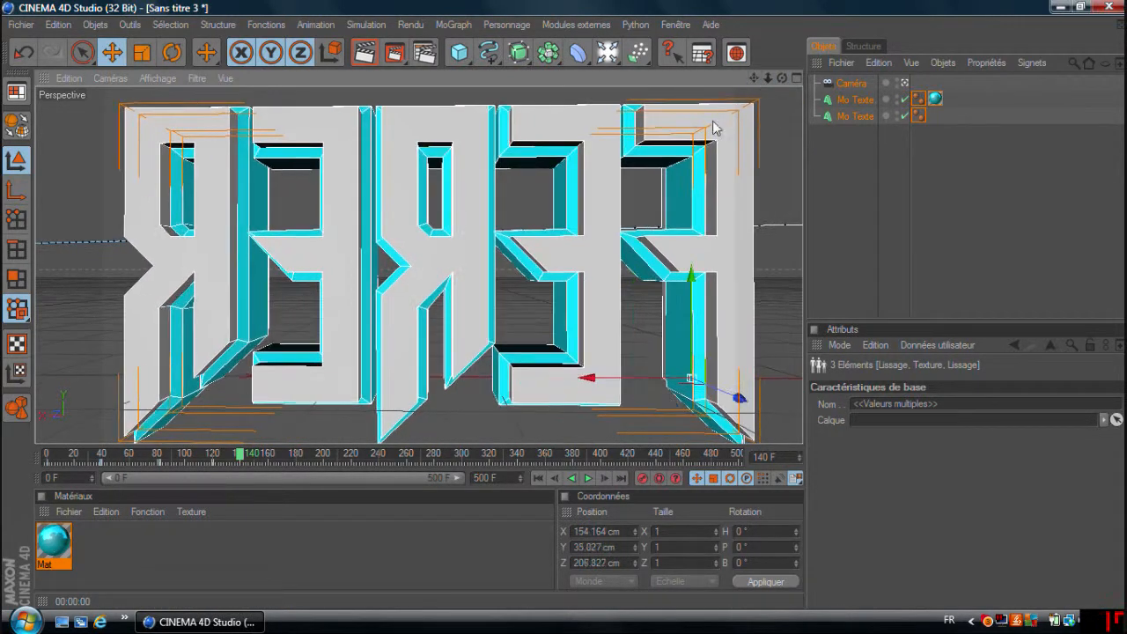
pyautogui.scroll(2, 571, 342)
pyautogui.moveTo(755, 78); pyautogui.dragTo(746, 121)
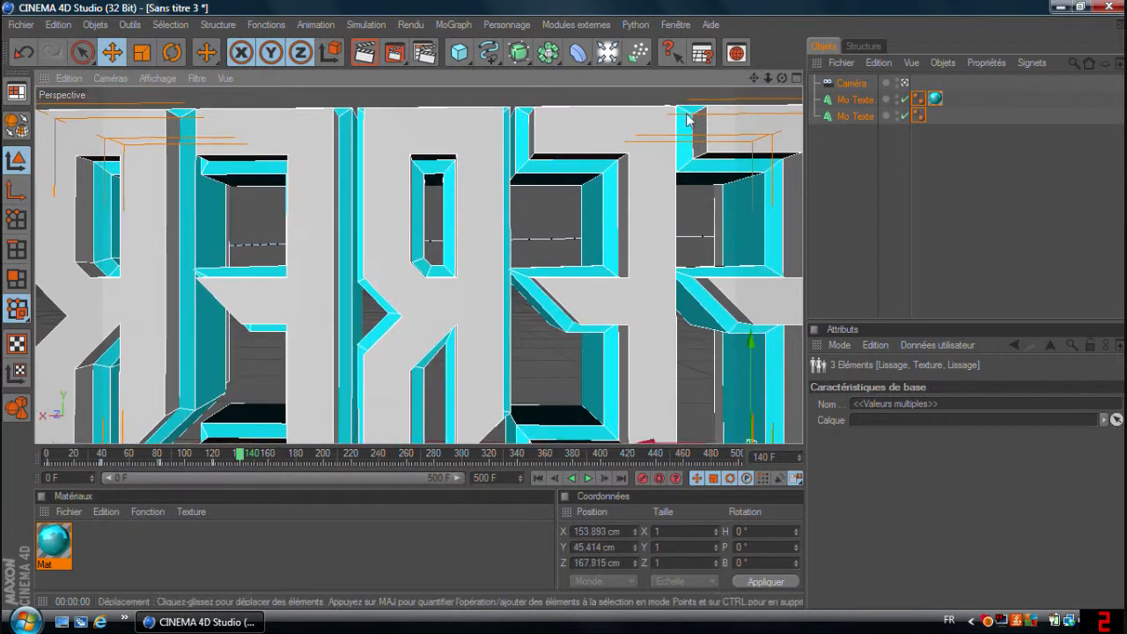
# Push the camera into the opening of the middle R and record a keyframe at frame 140 for the selected objects.
pyautogui.scroll(3, 616, 207)
pyautogui.moveTo(755, 78); pyautogui.dragTo(748, 129)
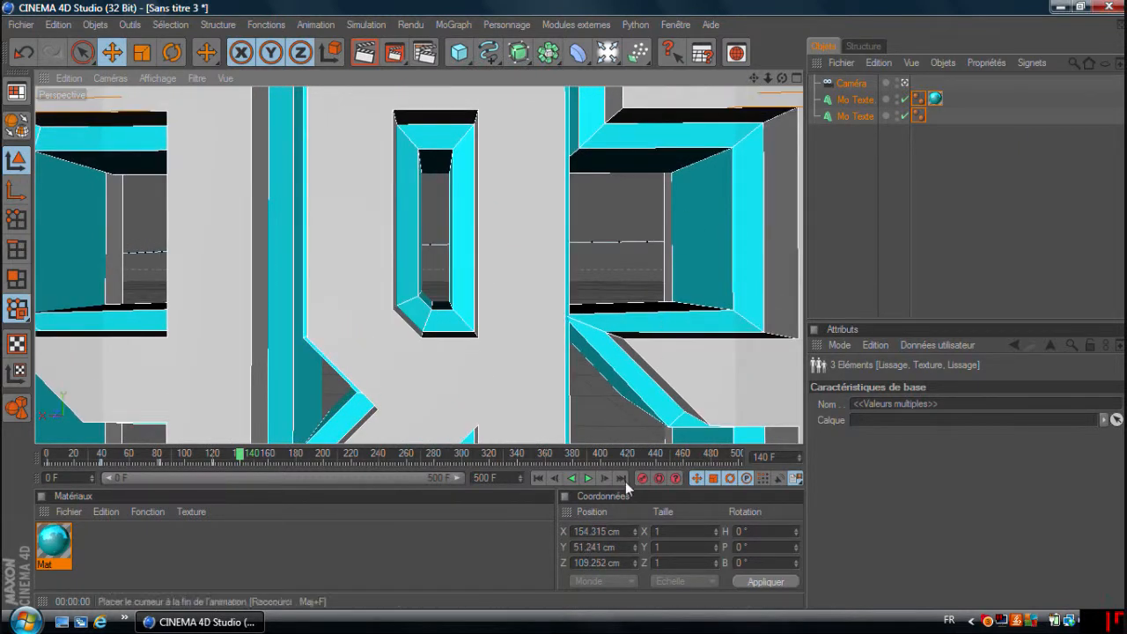
pyautogui.scroll(3, 451, 290)
pyautogui.moveTo(753, 79); pyautogui.dragTo(738, 92)
pyautogui.scroll(3, 660, 249)
pyautogui.scroll(-1, 660, 248)
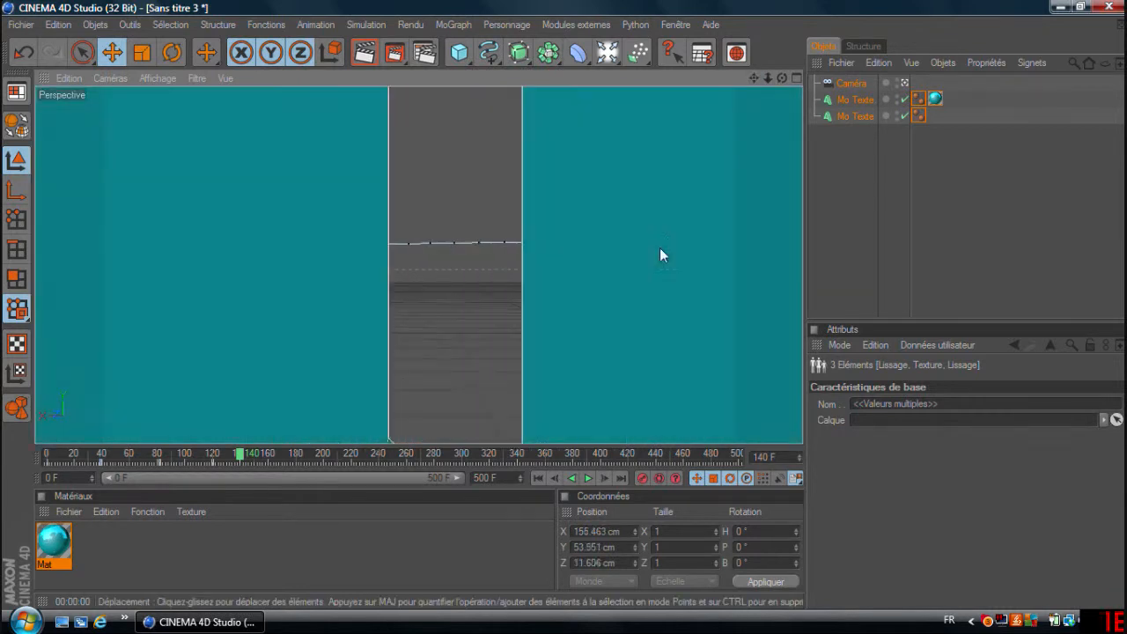
pyautogui.scroll(-3, 661, 243)
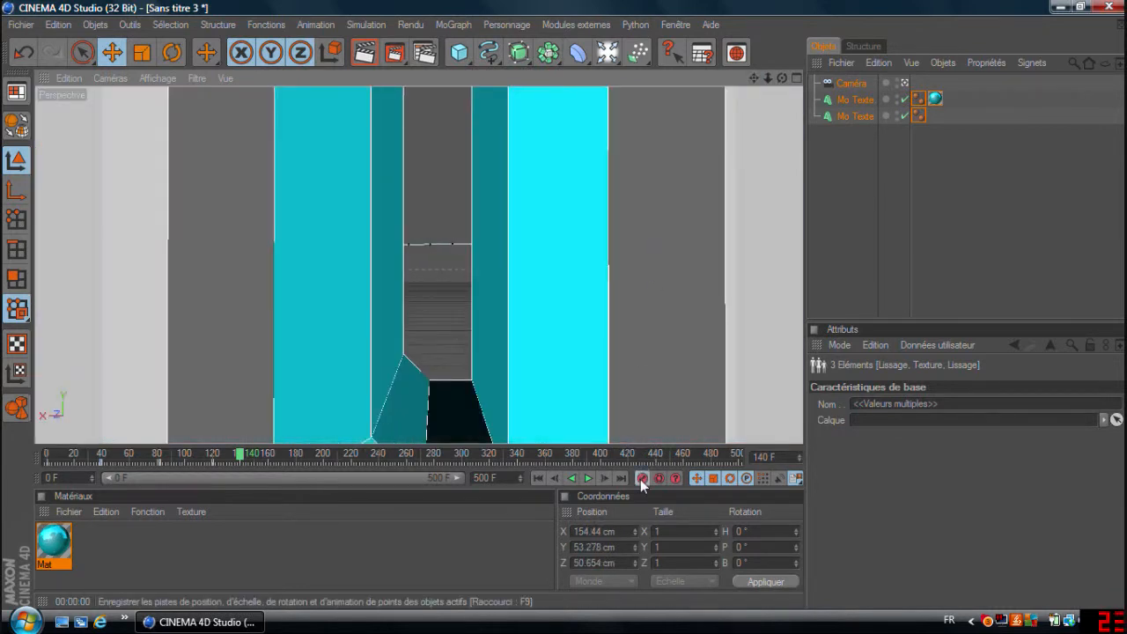
# At frame 153, move the camera forward through the R's opening, past the text, and record a keyframe.
pyautogui.moveTo(241, 459); pyautogui.dragTo(259, 457)
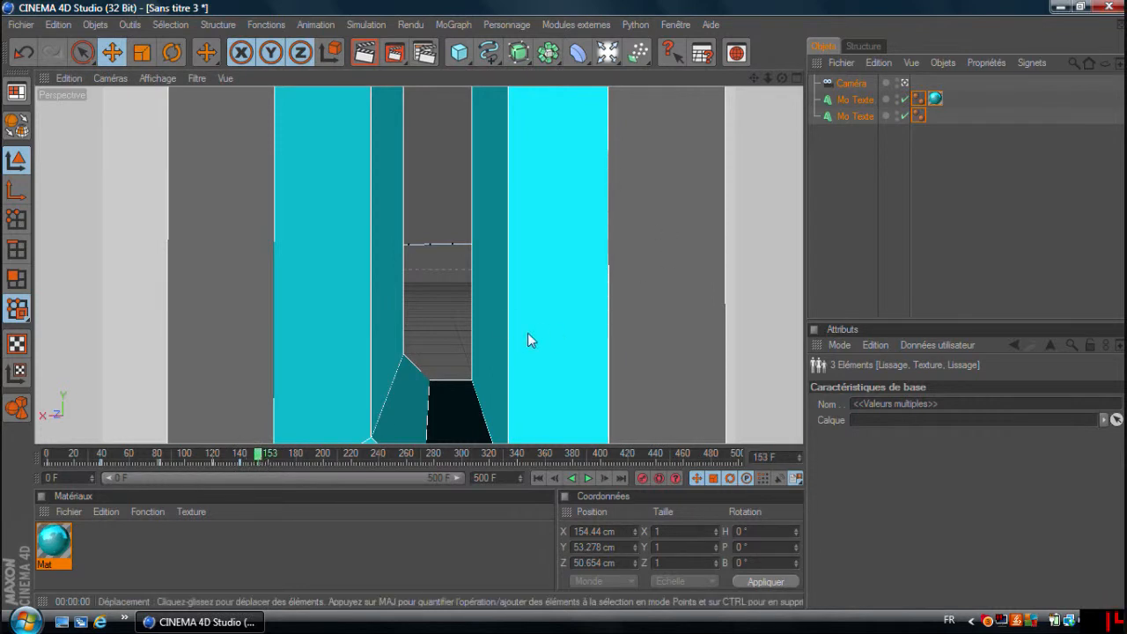
pyautogui.scroll(3, 528, 334)
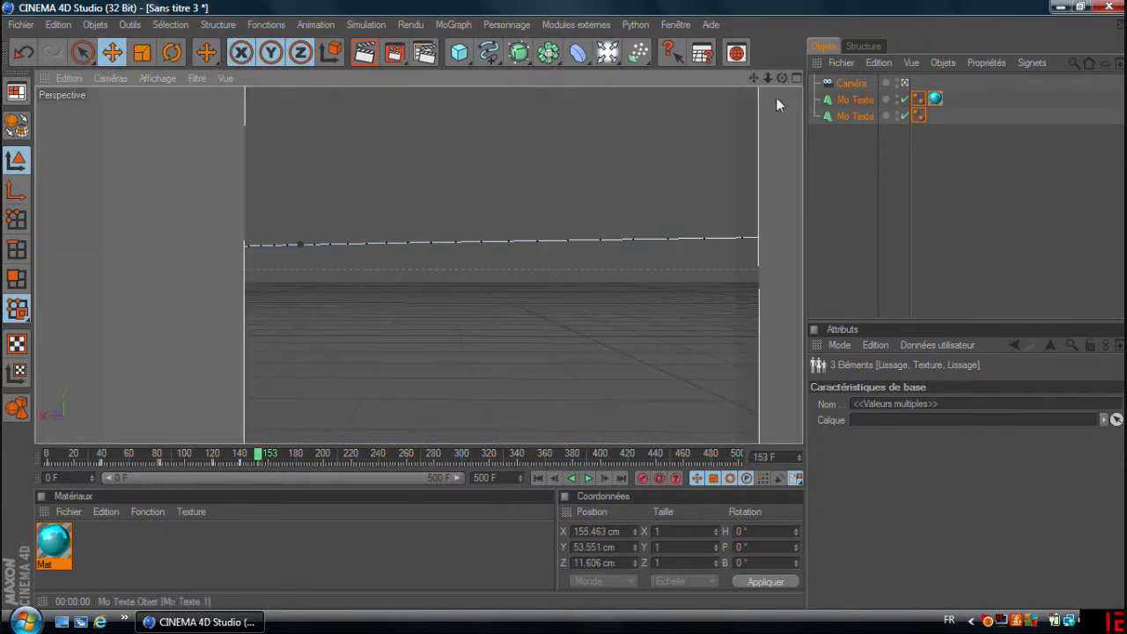
pyautogui.scroll(2, 709, 227)
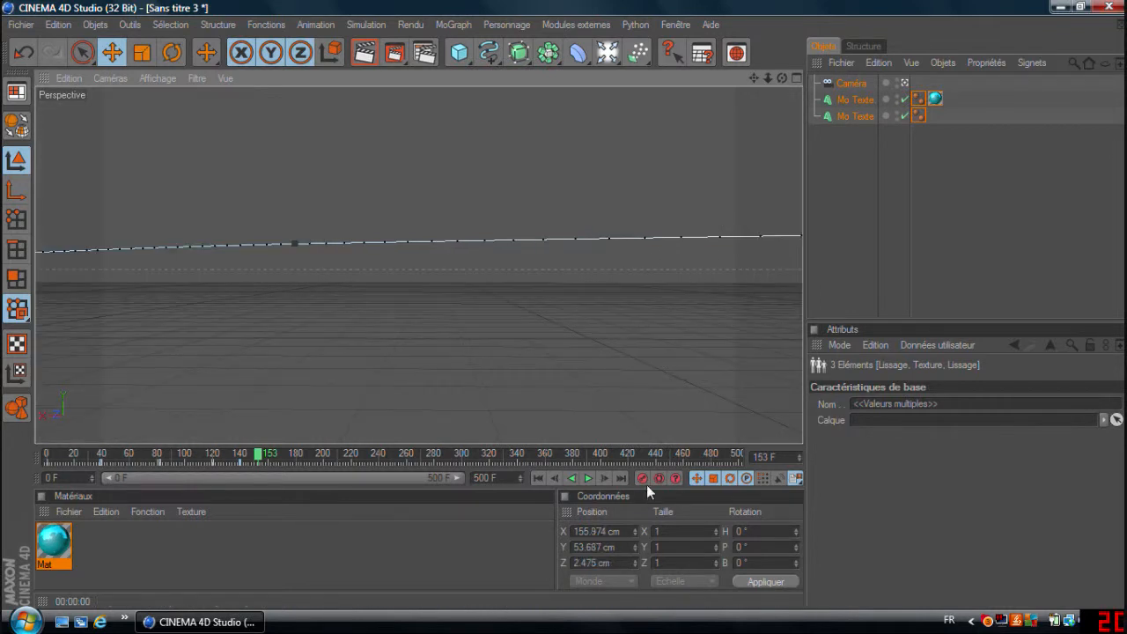
# Play the animation from frame 0 to check the full camera move through the frame 153 keyframe.
pyautogui.moveTo(257, 456); pyautogui.dragTo(15, 469)
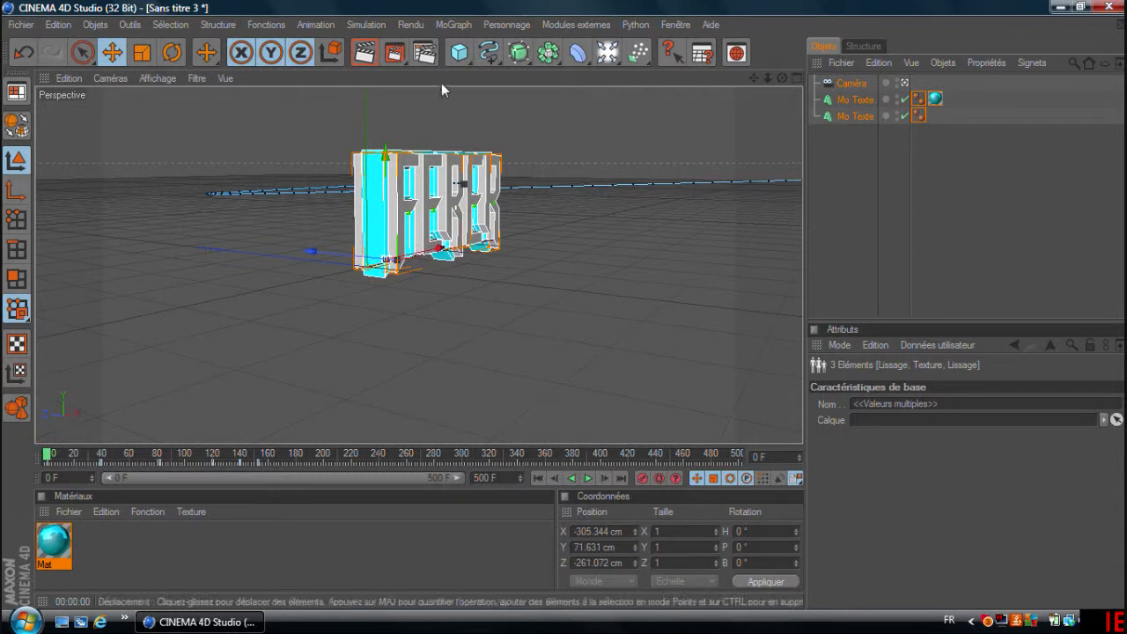
pyautogui.click(588, 479)
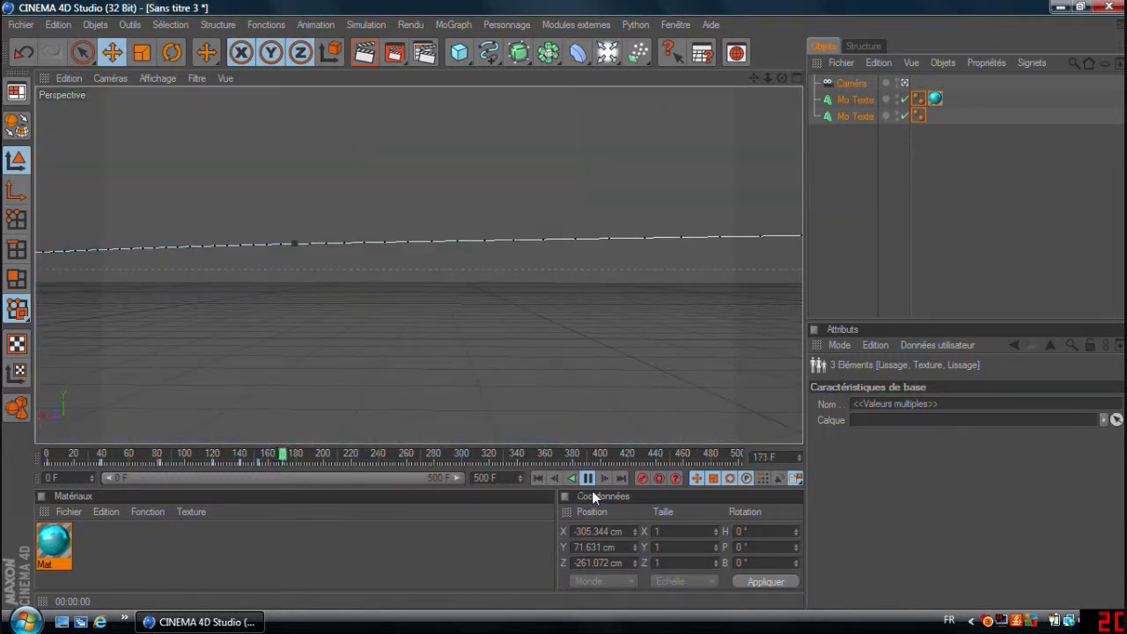
pyautogui.moveTo(315, 456); pyautogui.dragTo(25, 454)
pyautogui.click(589, 480)
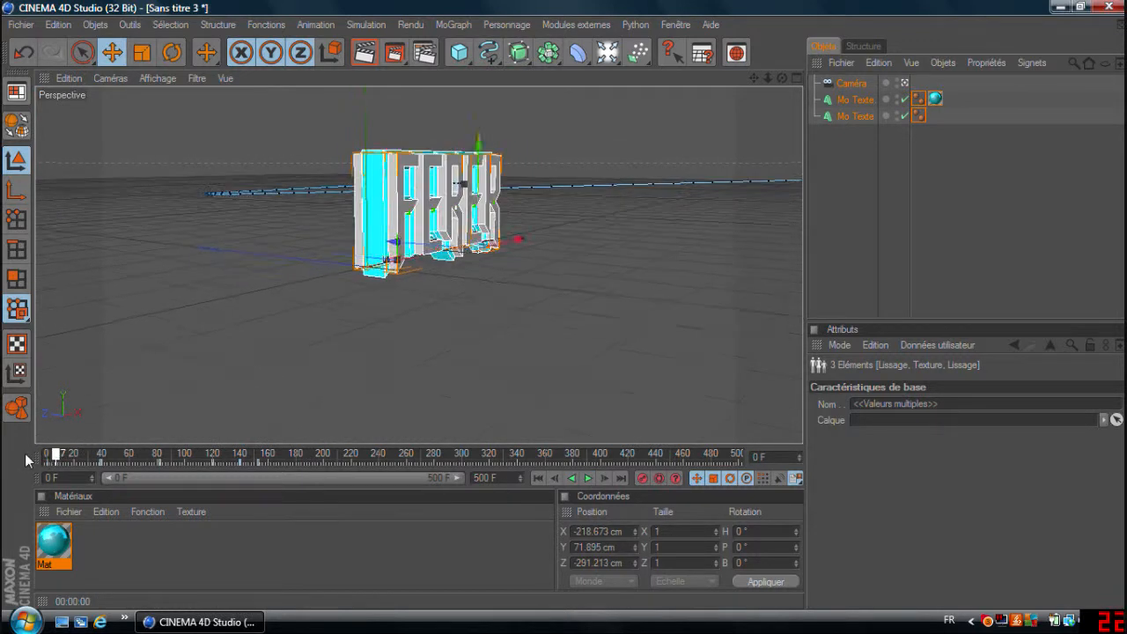
# In the render settings, set the format of the saved output to Film AVI.
pyautogui.click(426, 53)
pyautogui.click(696, 100)
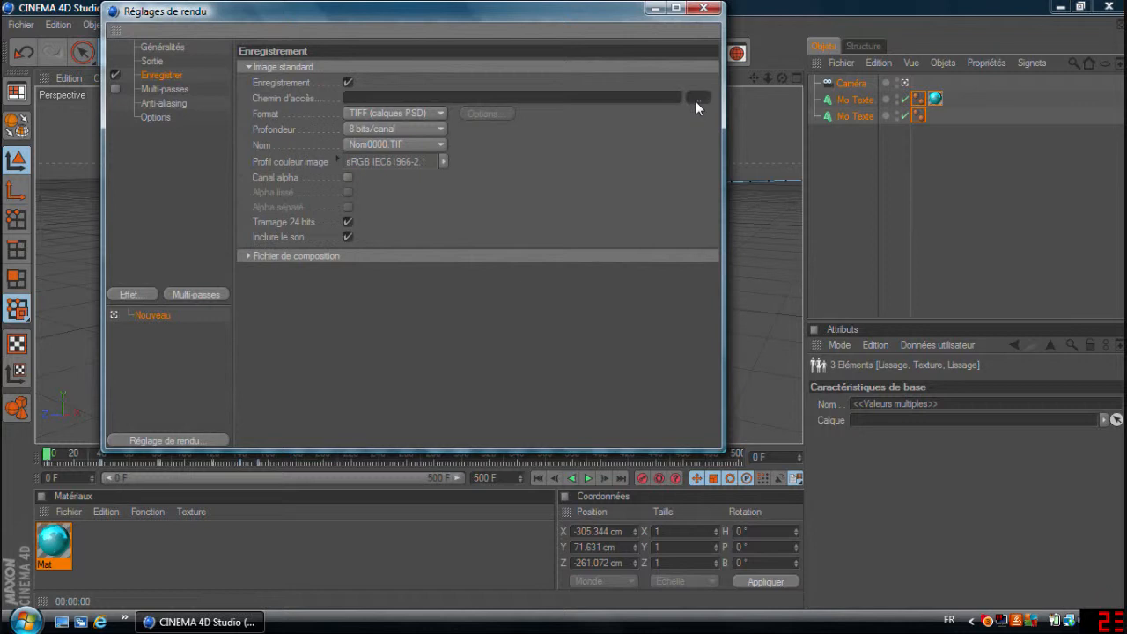
pyautogui.click(428, 112)
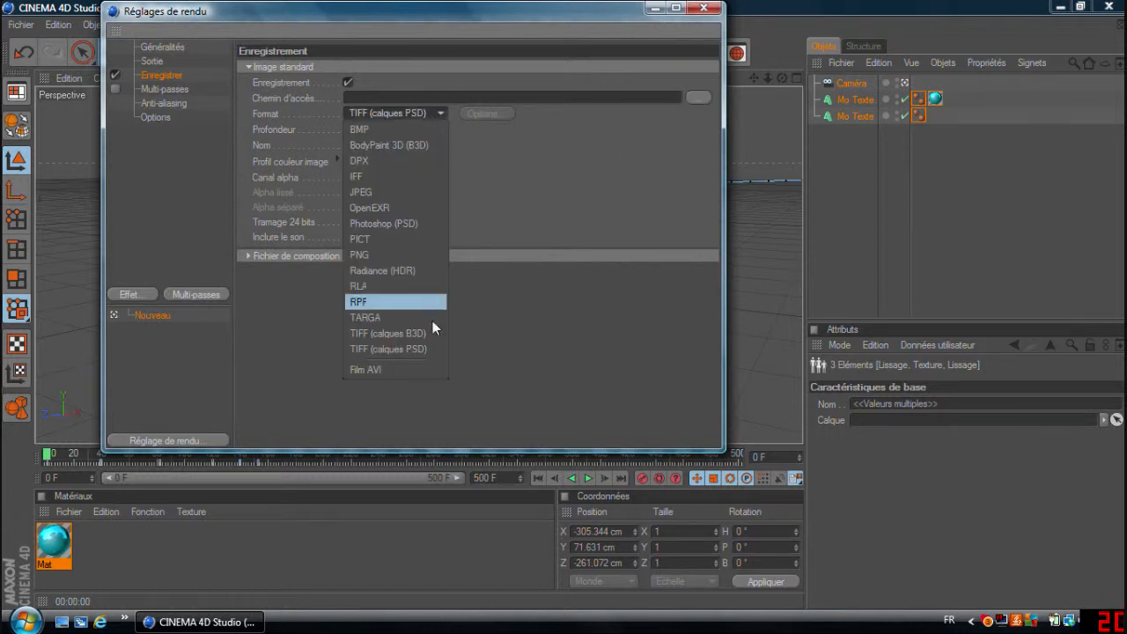
pyautogui.click(361, 370)
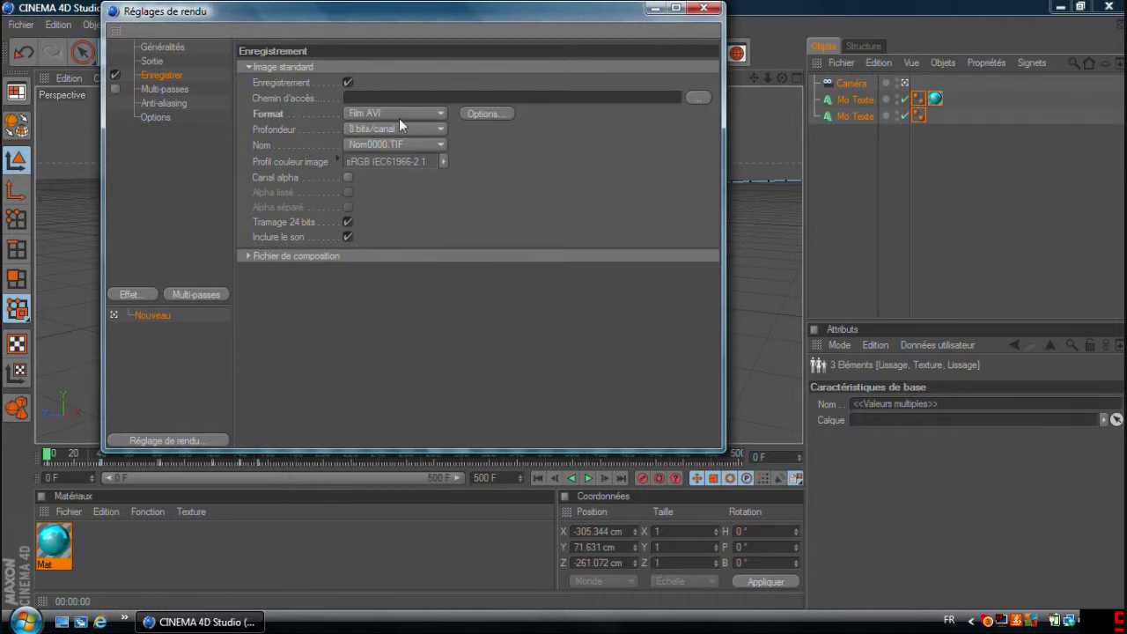
pyautogui.click(370, 113)
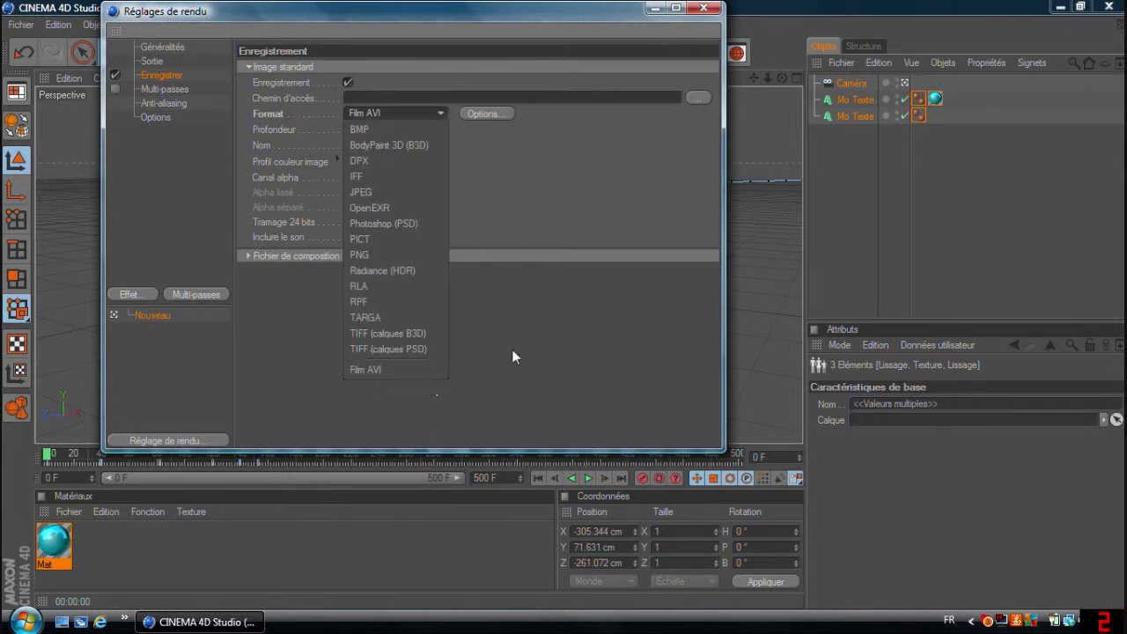
pyautogui.click(620, 183)
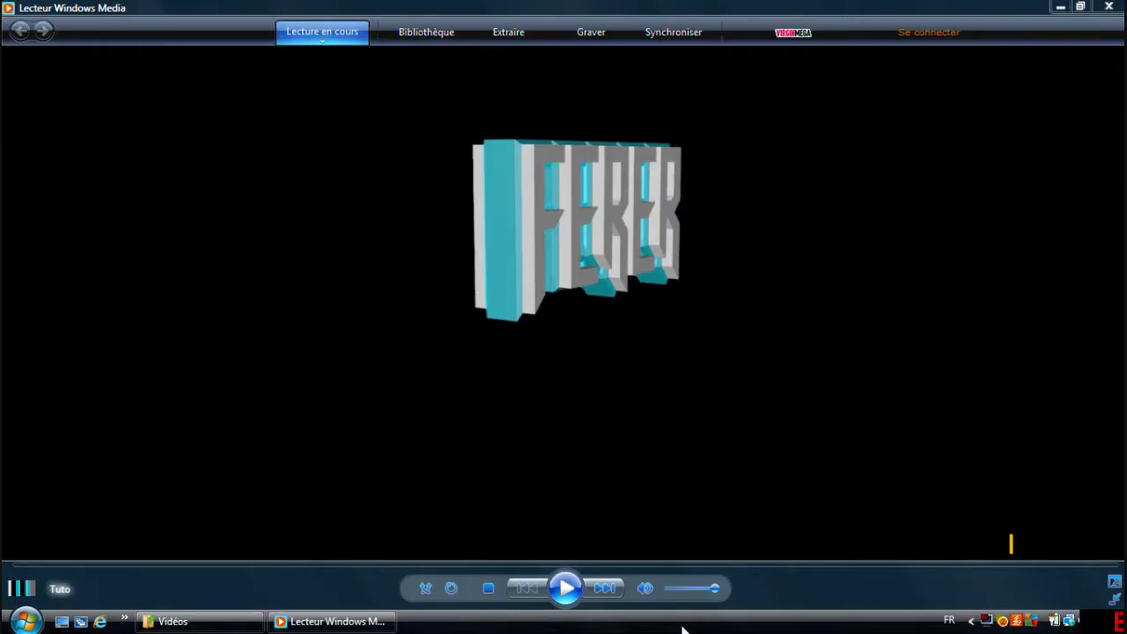
# Play the rendered Tuto video in Windows Media Player to review the camera animation.
pyautogui.click(565, 590)
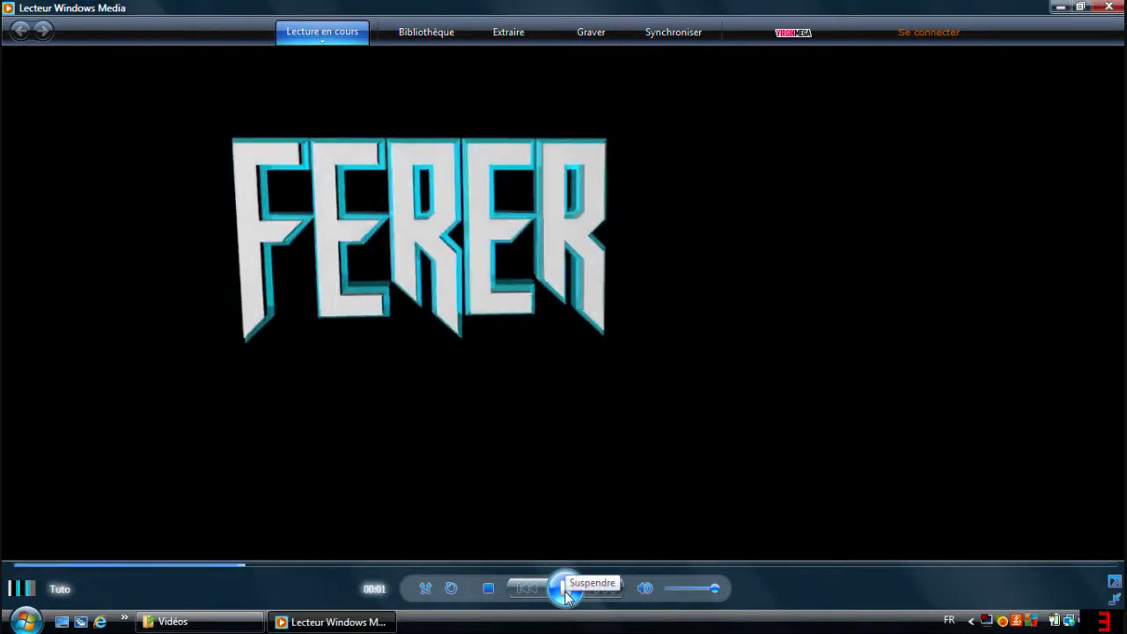